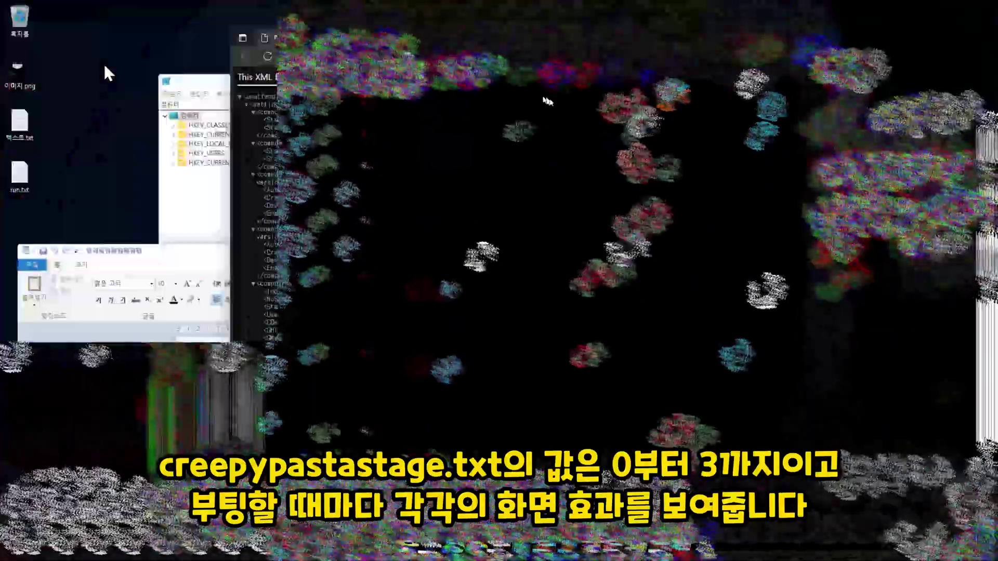
Step: Open the desktop context menu during the glitch effects until Device Manager and Package Manager help appear
{"action": "right_click", "coordinate": [119, 54]}
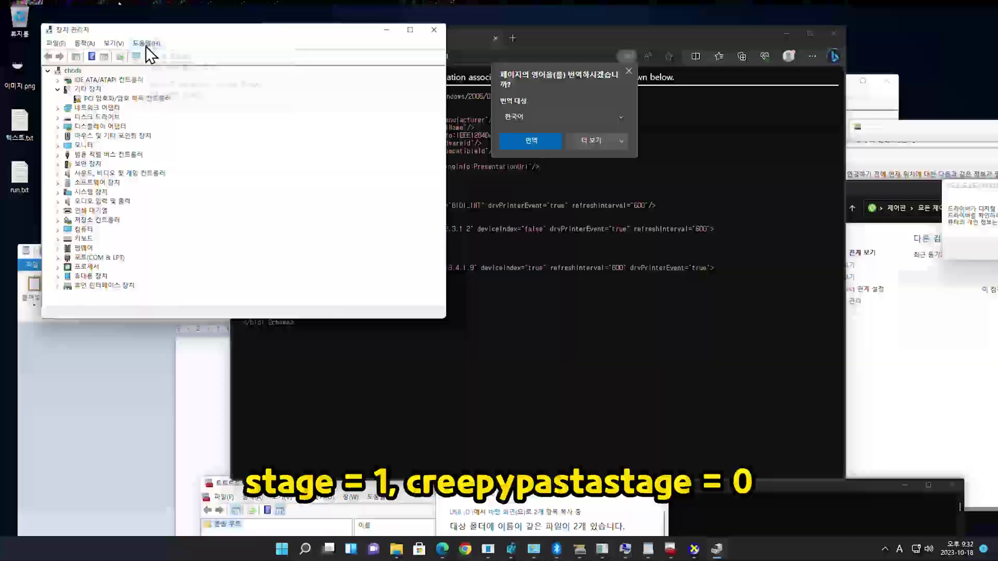
{"action": "left_click", "coordinate": [145, 45]}
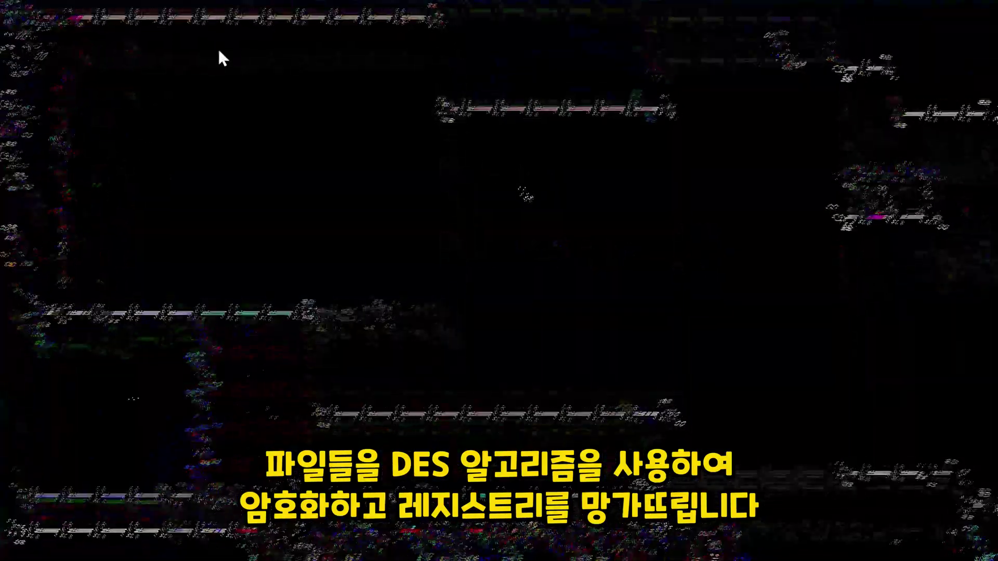
{"action": "right_click", "coordinate": [219, 31]}
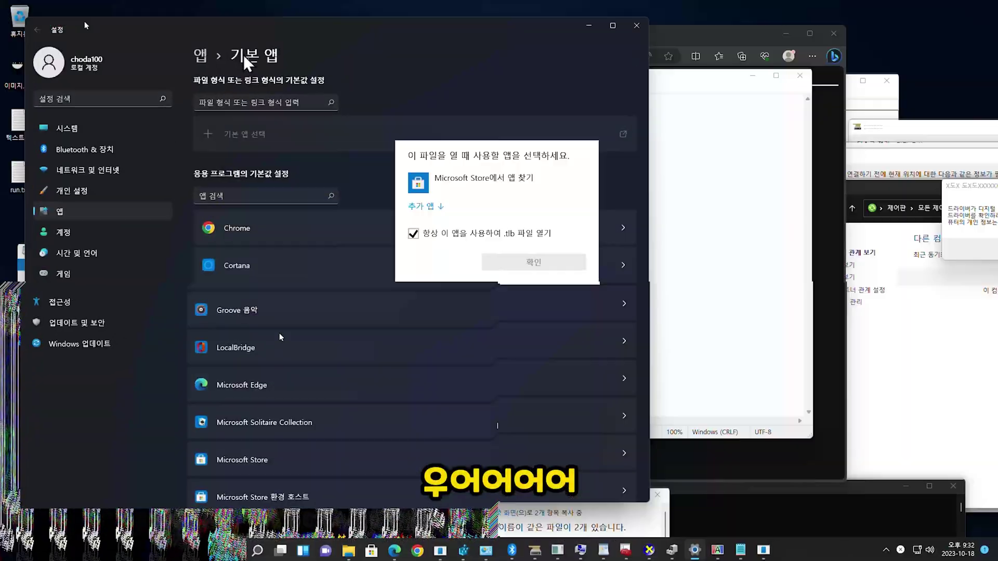
Step: Search Default apps file types, then search certificates in certmgr's Active Directory user object store
{"action": "left_click", "coordinate": [241, 100]}
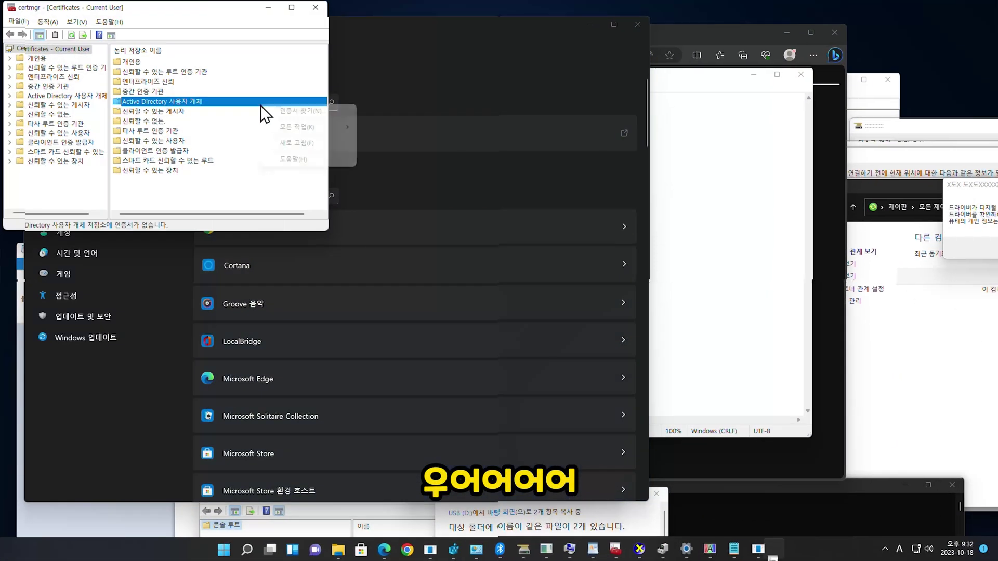
{"action": "right_click", "coordinate": [262, 101]}
{"action": "left_click", "coordinate": [298, 107]}
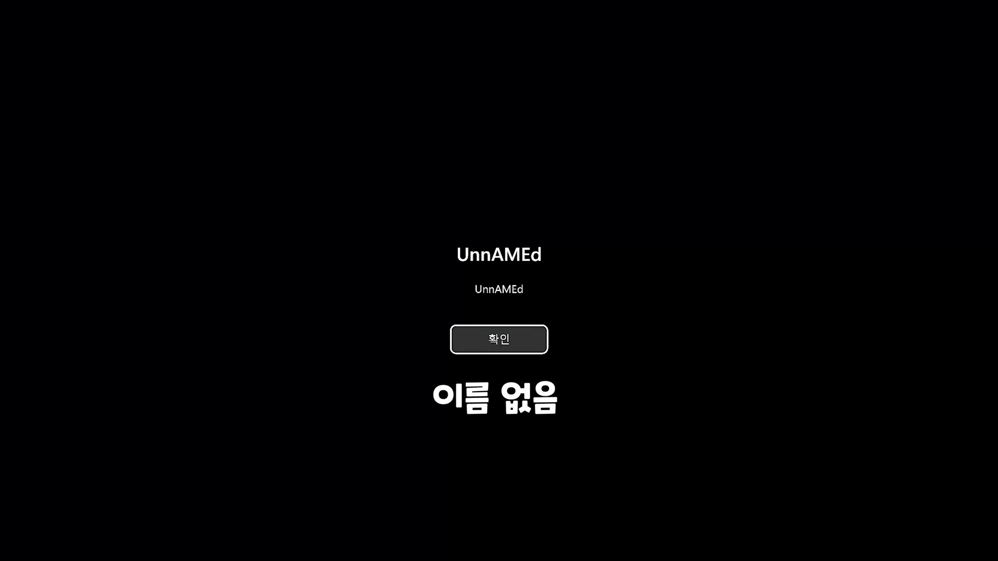
Step: Dismiss the UnnAMEd notice and submit the account password twice to sign in
{"action": "key", "text": "Return"}
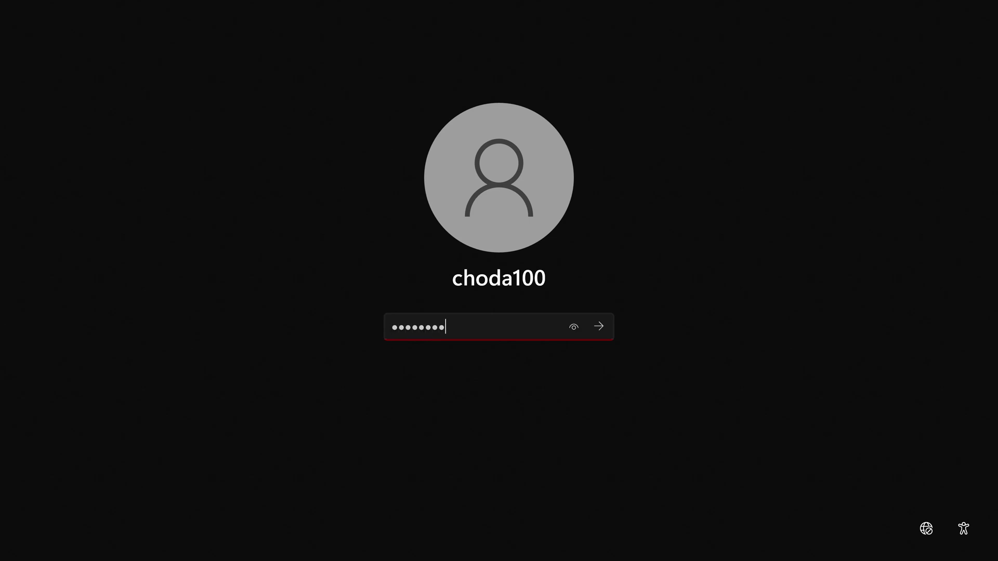
{"action": "key", "text": "Return"}
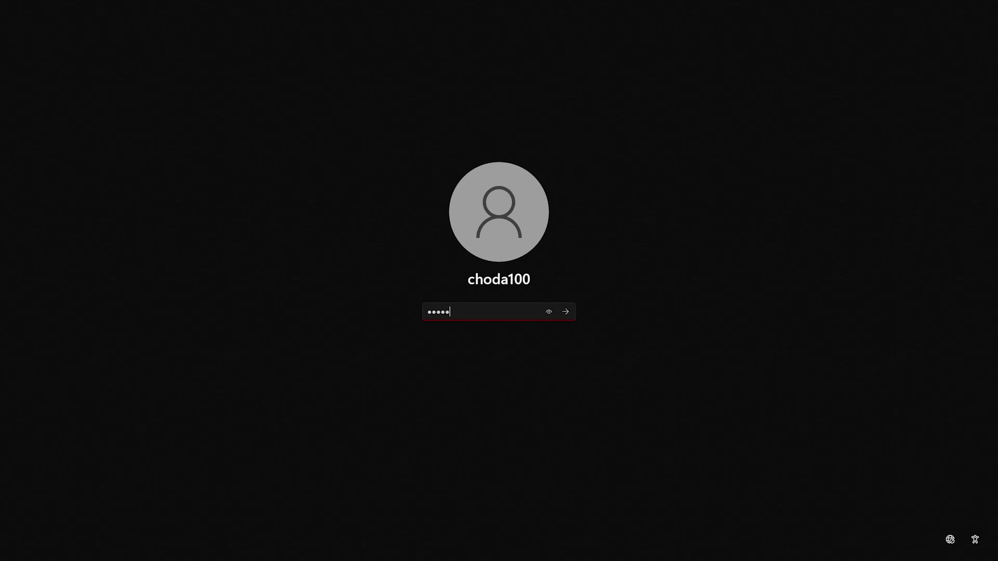
{"action": "key", "text": "Return"}
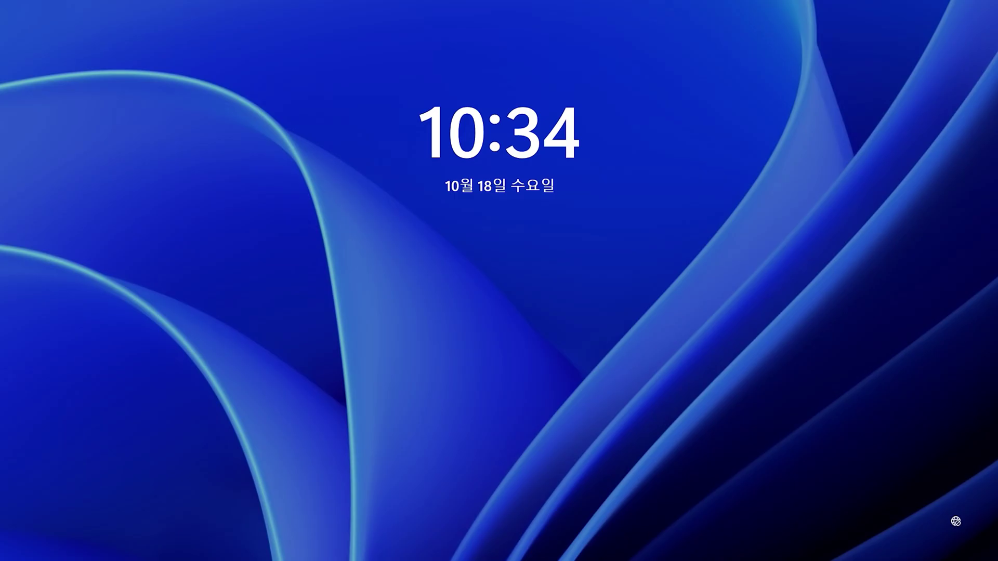
Step: Wake the lock screen, dismiss the UnnAMEd notice, and submit the account password
{"action": "key", "text": "space"}
{"action": "key", "text": "Return"}
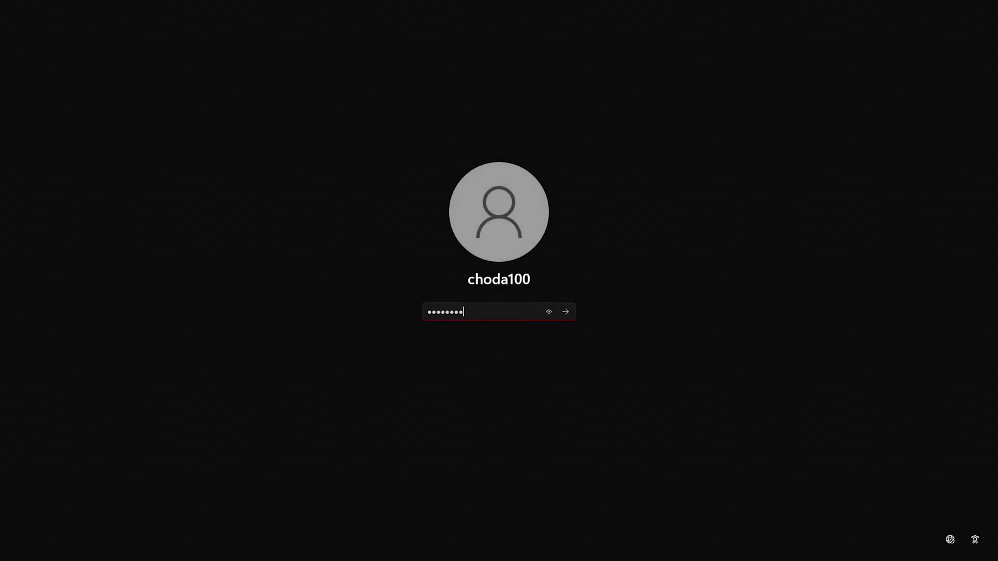
{"action": "key", "text": "Return"}
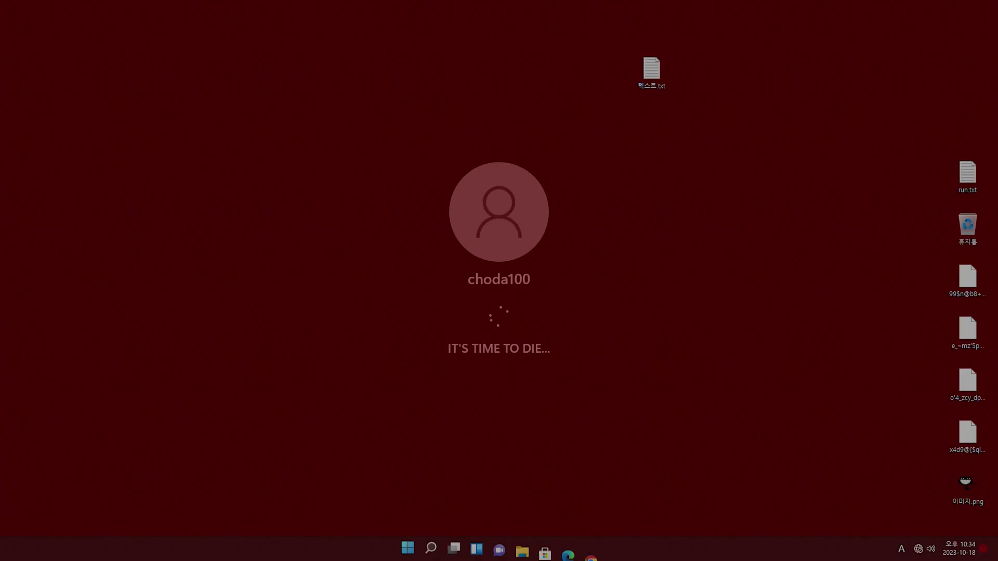
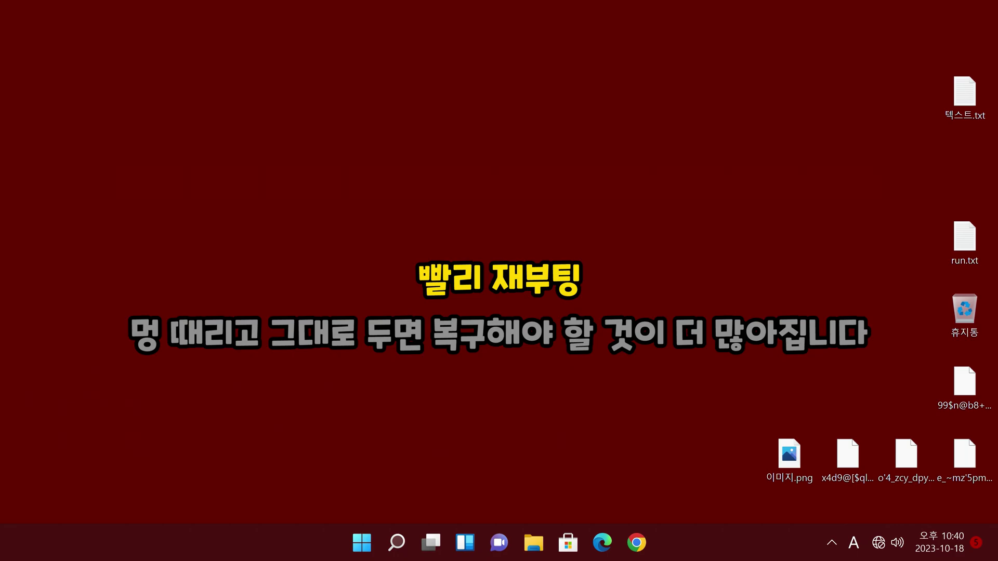
Step: Restart the PC from the Windows 종료 (Shut Down Windows) dialog with 다시 시작 (Restart) selected
{"action": "key", "text": "alt+F4"}
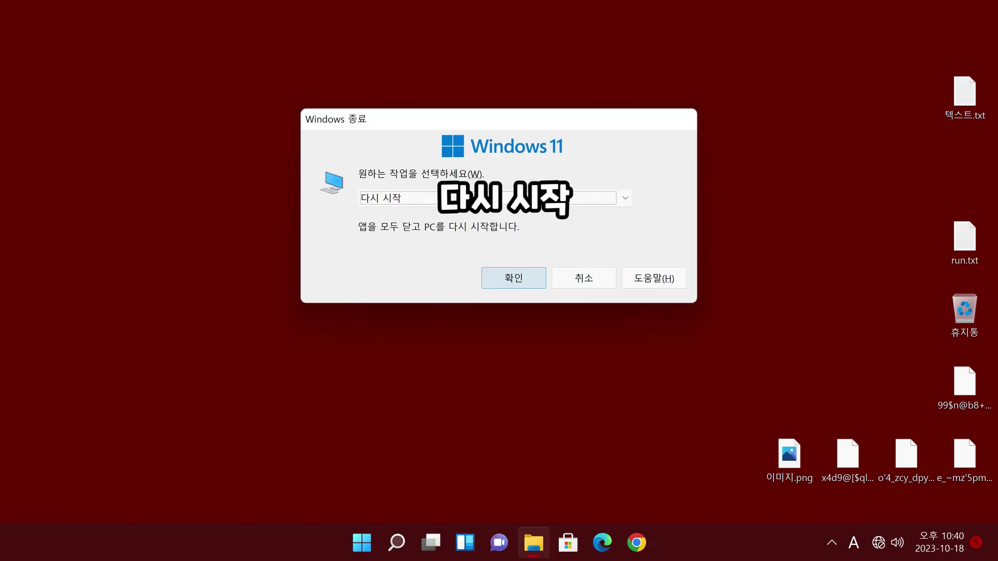
{"action": "key", "text": "Return"}
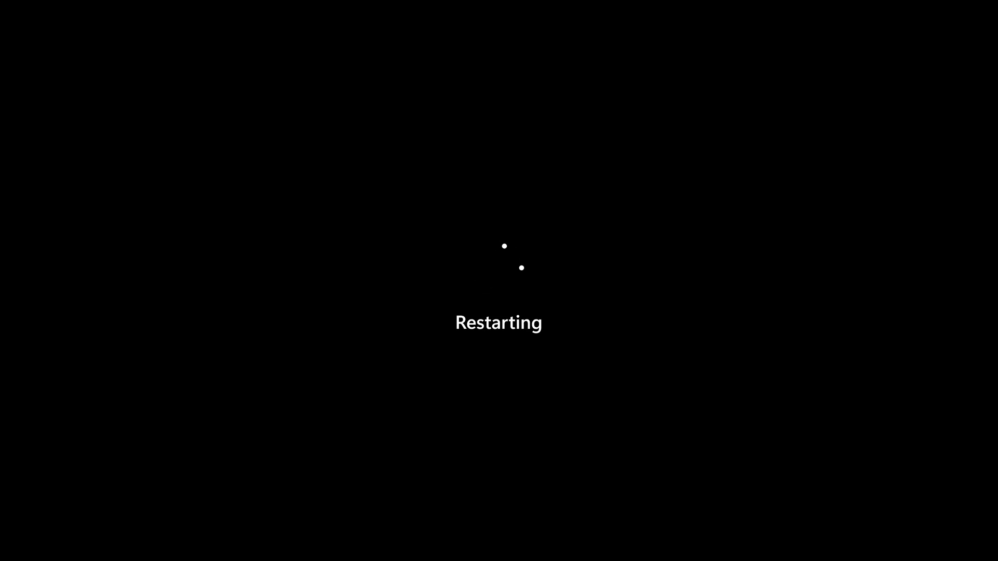
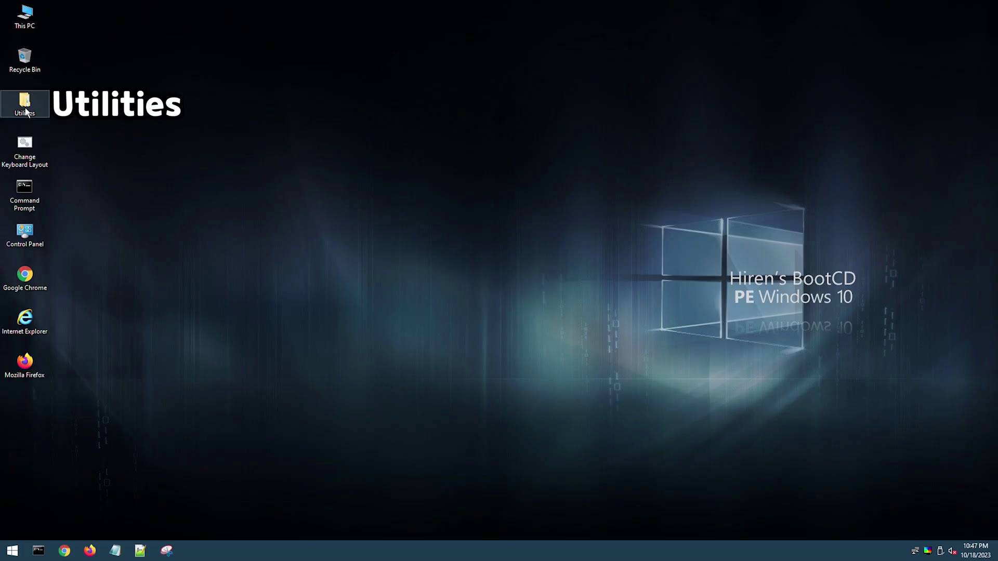
Step: Launch the EaseUS Partition Master shortcut from Utilities > Hard Disk Tools > Partition Tools
{"action": "double_click", "coordinate": [25, 108]}
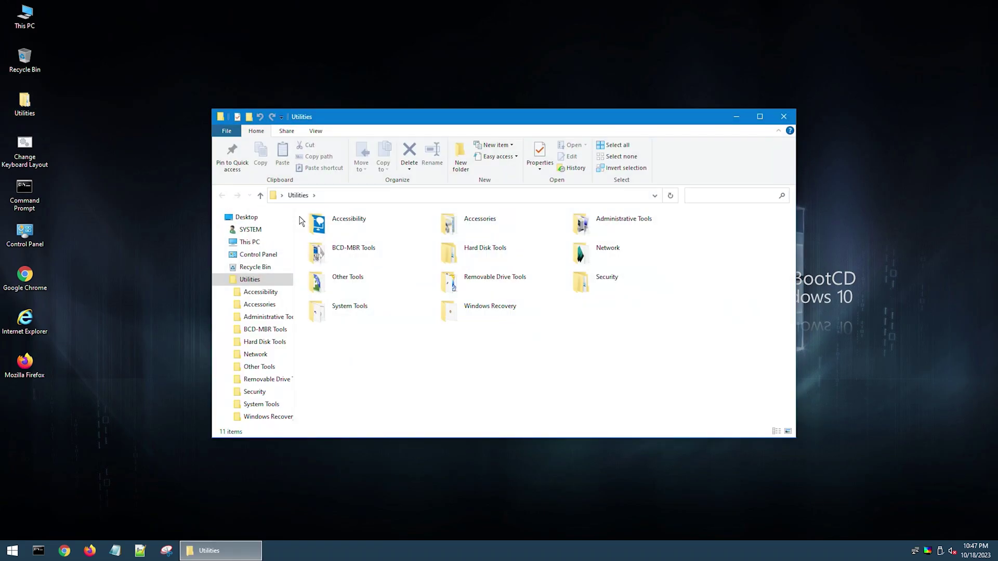
{"action": "double_click", "coordinate": [497, 258]}
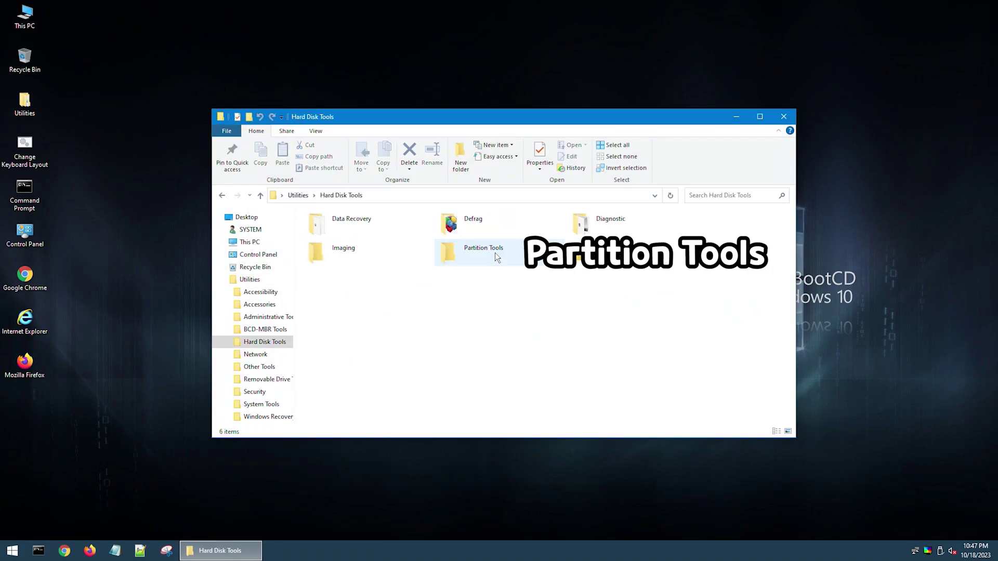
{"action": "double_click", "coordinate": [495, 253]}
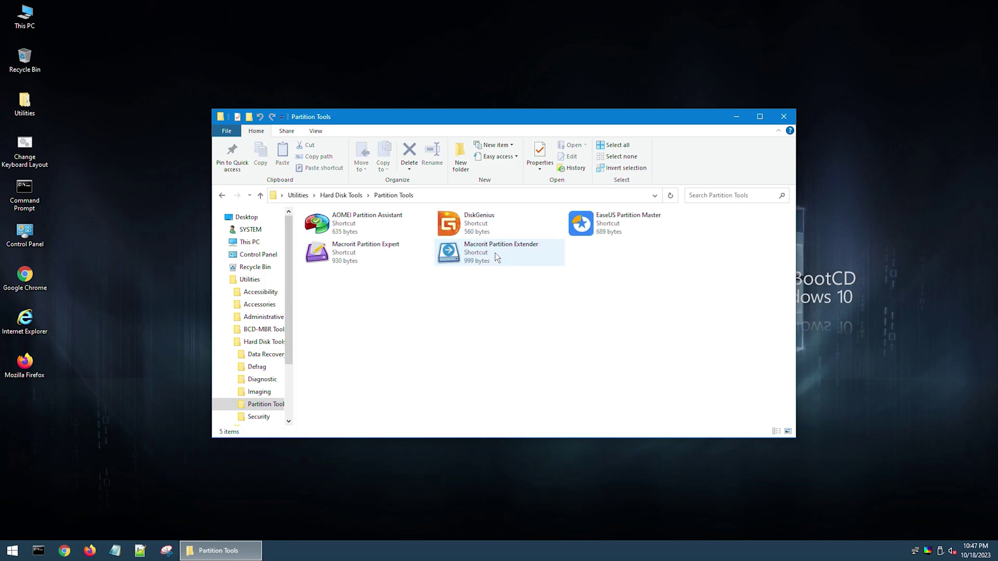
{"action": "double_click", "coordinate": [591, 226]}
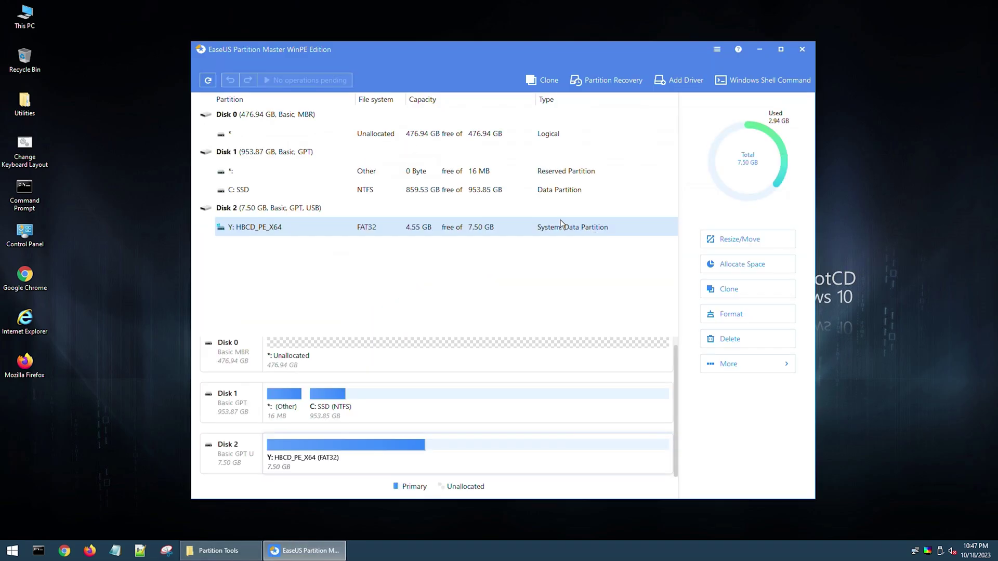
Step: Scan Disk 0 with Partition Recovery and recover the lost 476.22 GB NTFS D: partition
{"action": "left_click", "coordinate": [286, 115]}
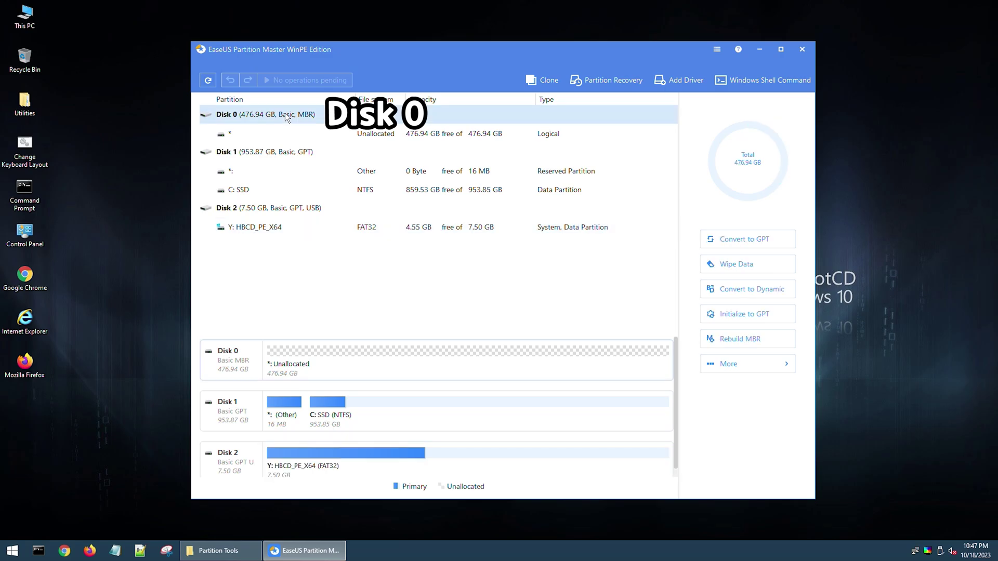
{"action": "left_click", "coordinate": [609, 81]}
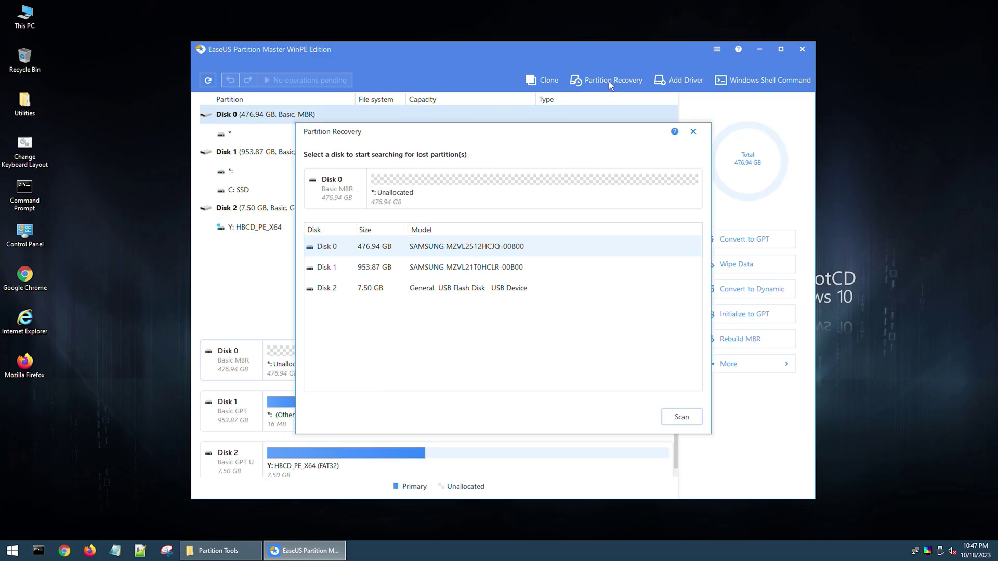
{"action": "left_click", "coordinate": [671, 417]}
{"action": "left_click", "coordinate": [310, 246]}
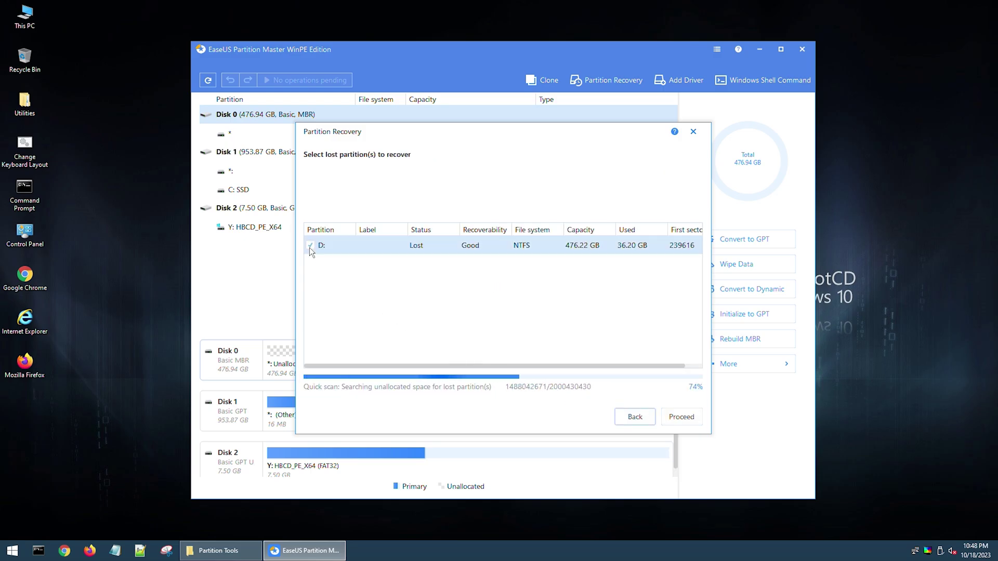
{"action": "left_click", "coordinate": [678, 420]}
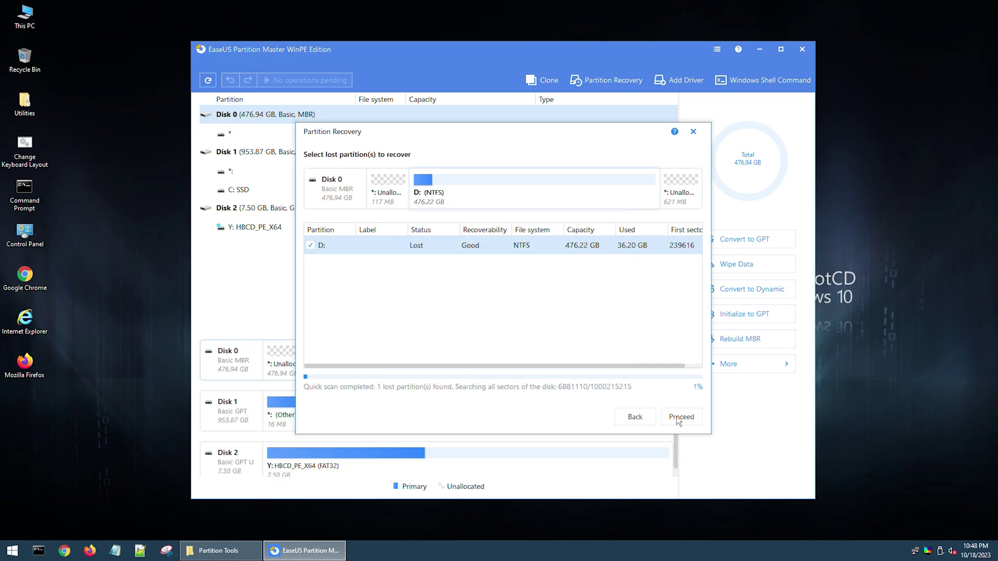
{"action": "left_click", "coordinate": [678, 419]}
Step: Create a new FAT32 partition in the 117 MB unallocated space at the start of Disk 0
{"action": "left_click", "coordinate": [678, 419]}
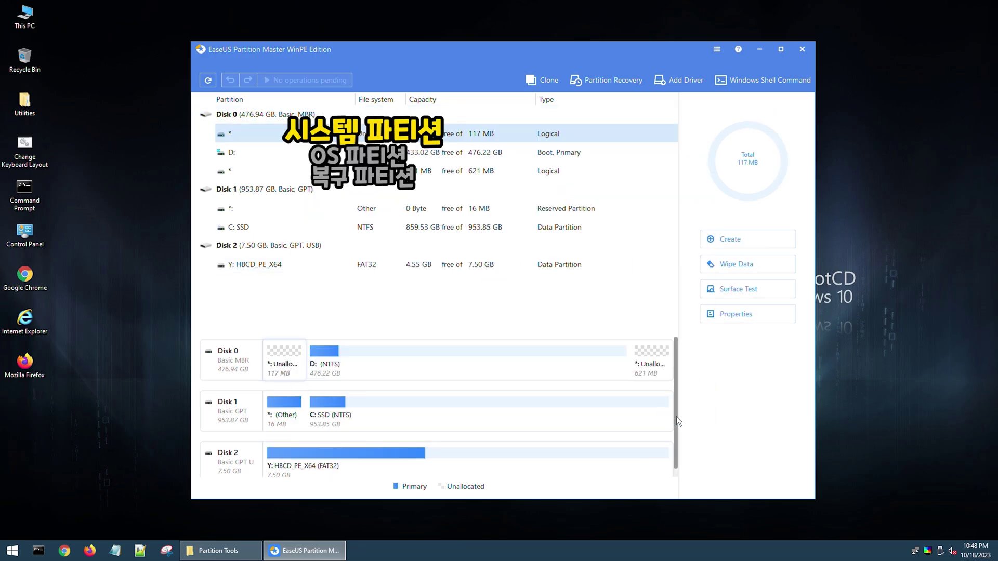
{"action": "right_click", "coordinate": [270, 134]}
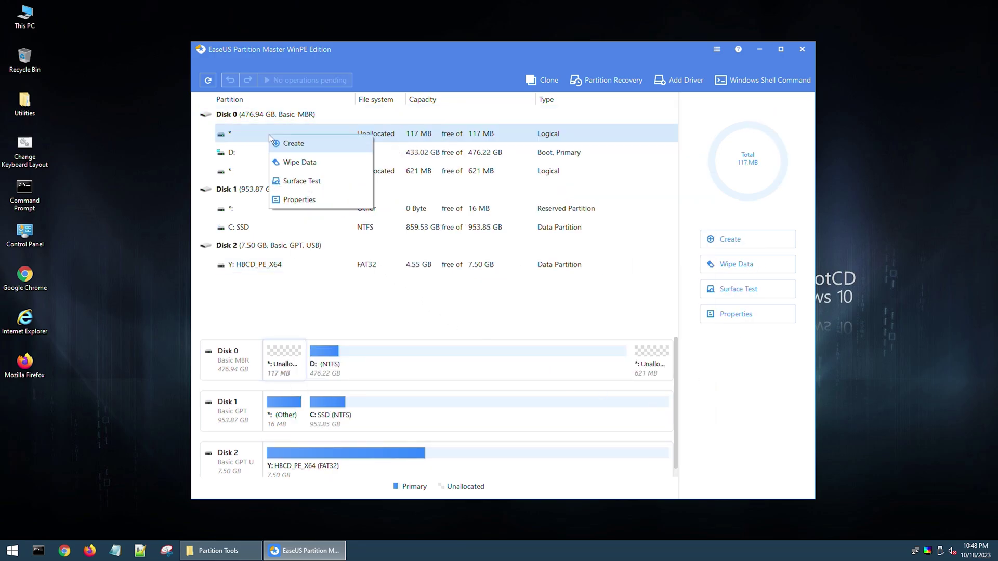
{"action": "left_click", "coordinate": [294, 145]}
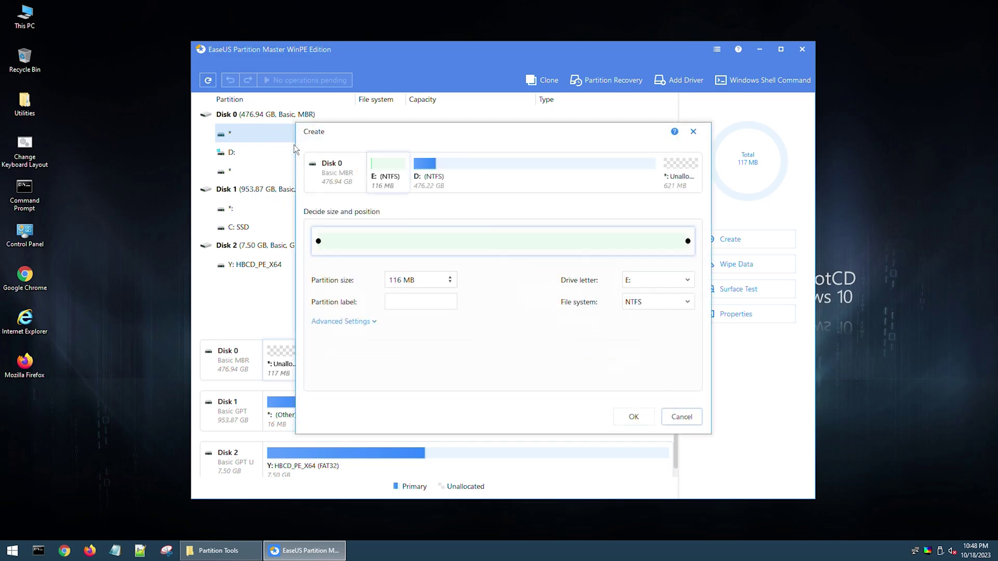
{"action": "left_click", "coordinate": [653, 307]}
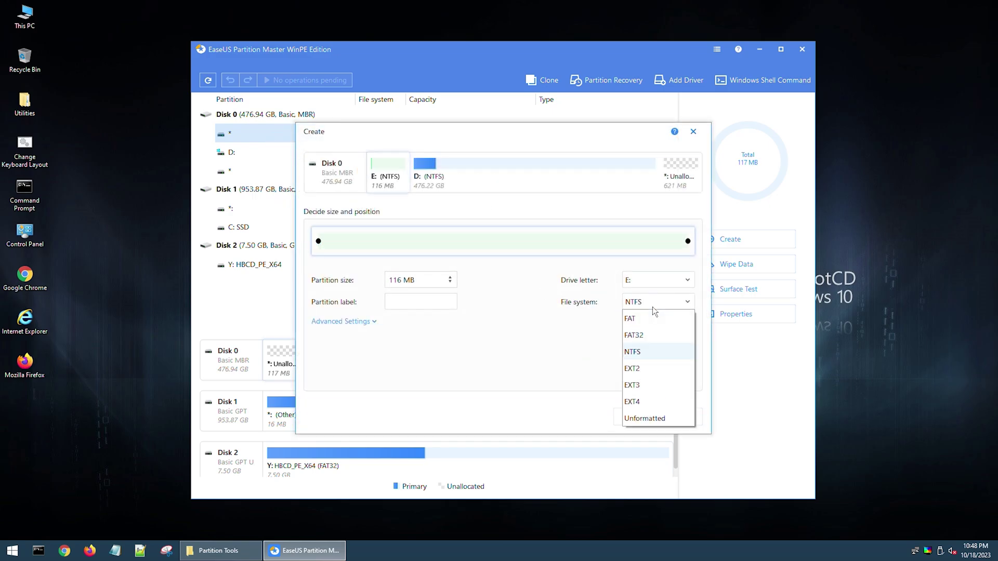
{"action": "left_click", "coordinate": [651, 336]}
{"action": "left_click", "coordinate": [638, 419]}
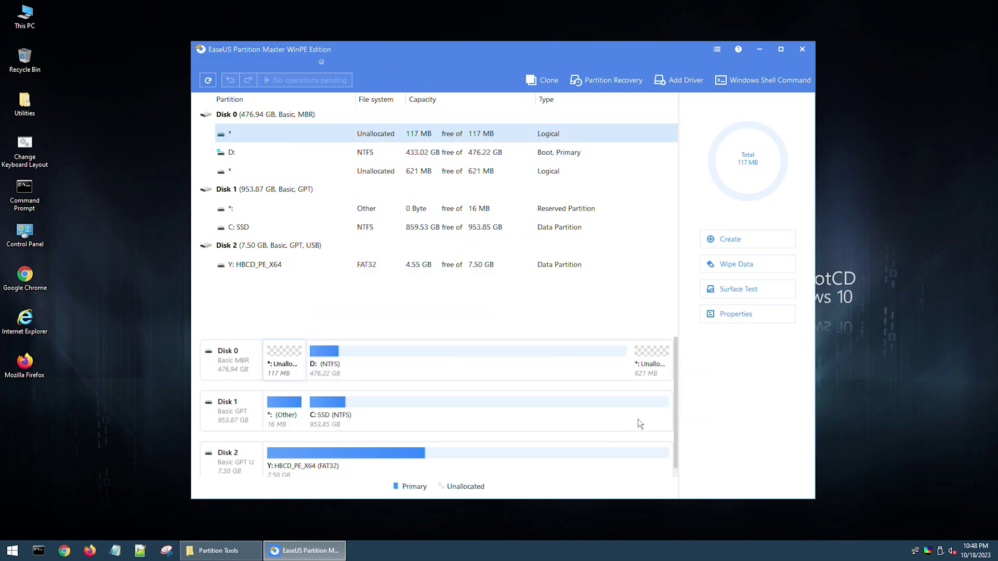
Step: Queue converting Disk 0 to GPT, apply both pending operations, and close the program
{"action": "right_click", "coordinate": [279, 119]}
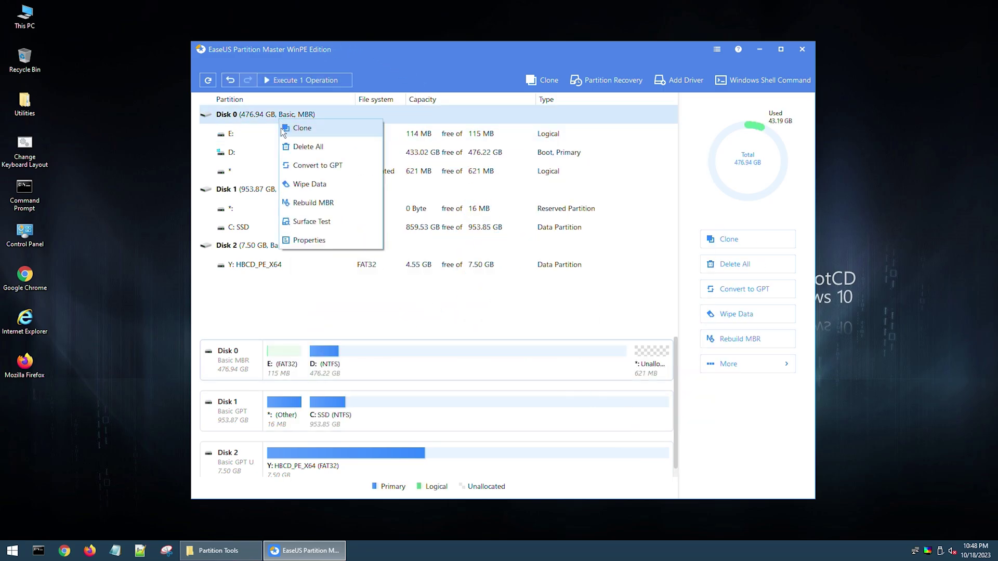
{"action": "left_click", "coordinate": [303, 167]}
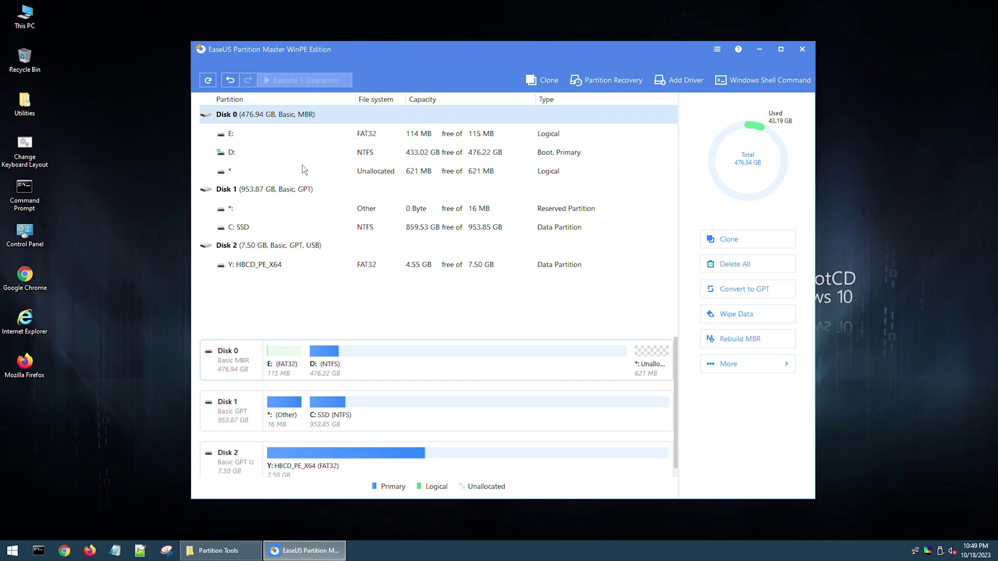
{"action": "left_click", "coordinate": [323, 80]}
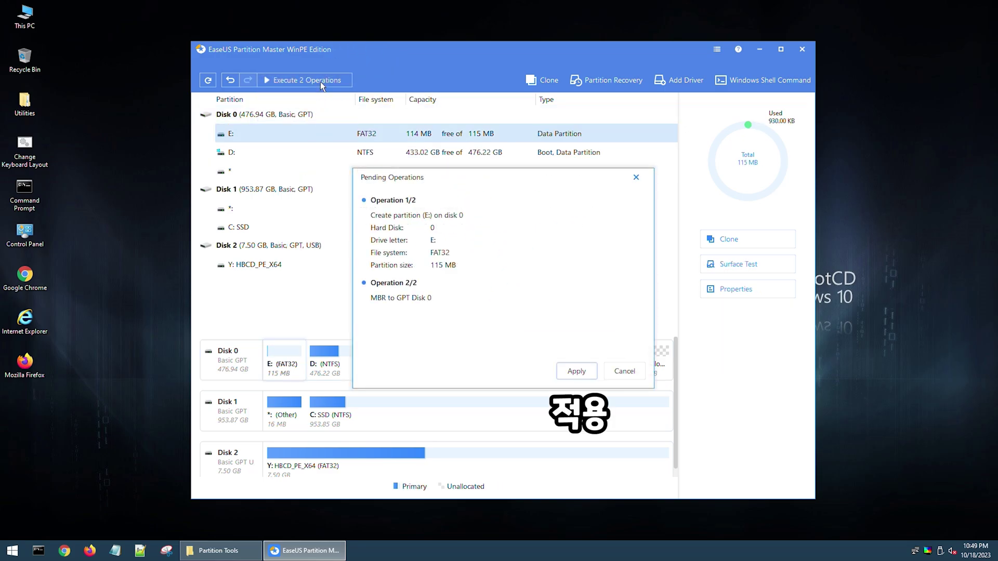
{"action": "key", "text": "Return"}
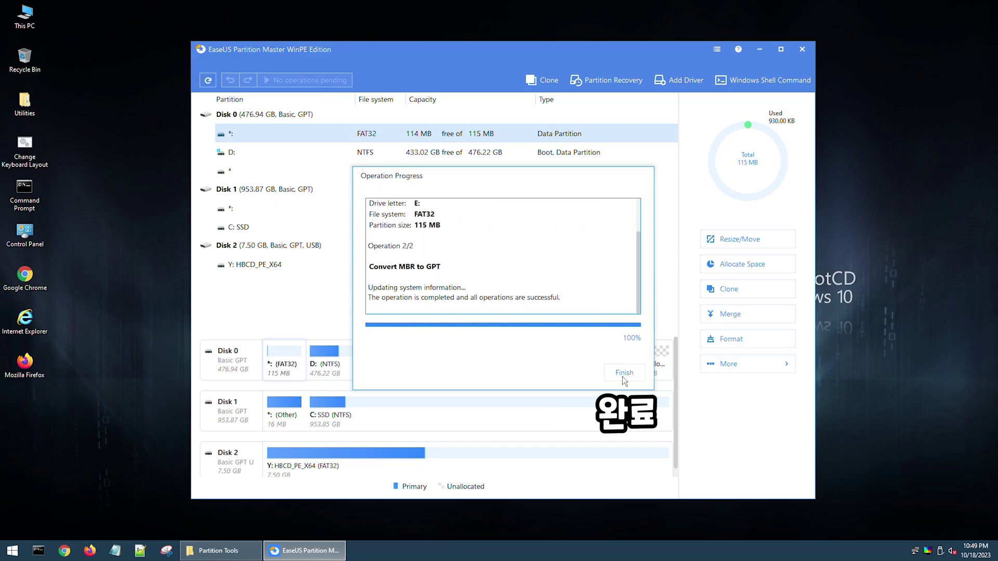
{"action": "left_click", "coordinate": [624, 379]}
{"action": "key", "text": "alt+F4"}
{"action": "key", "text": "alt+F4"}
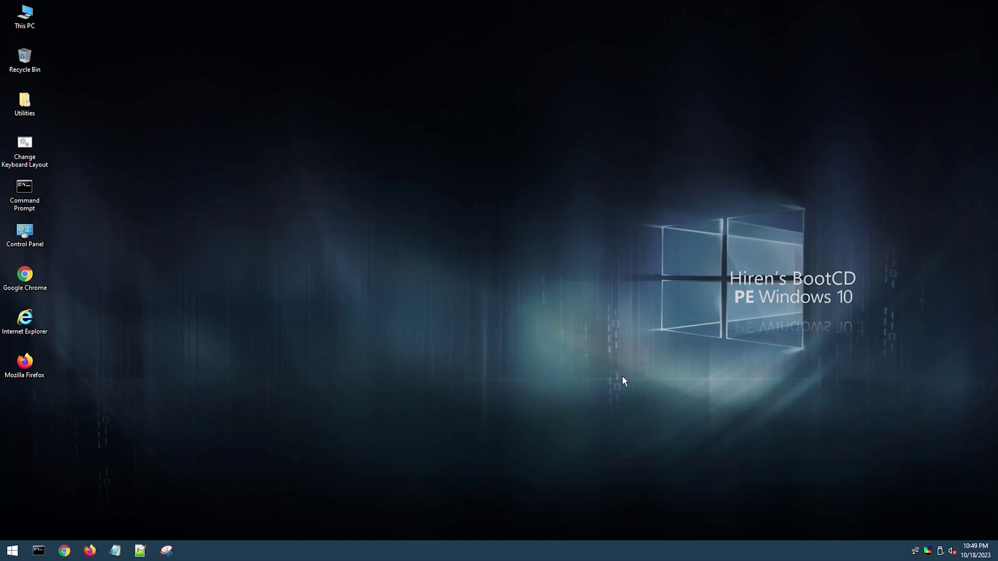
Step: Start diskpart in Command Prompt, select Disk 0, and list its volumes
{"action": "double_click", "coordinate": [27, 200]}
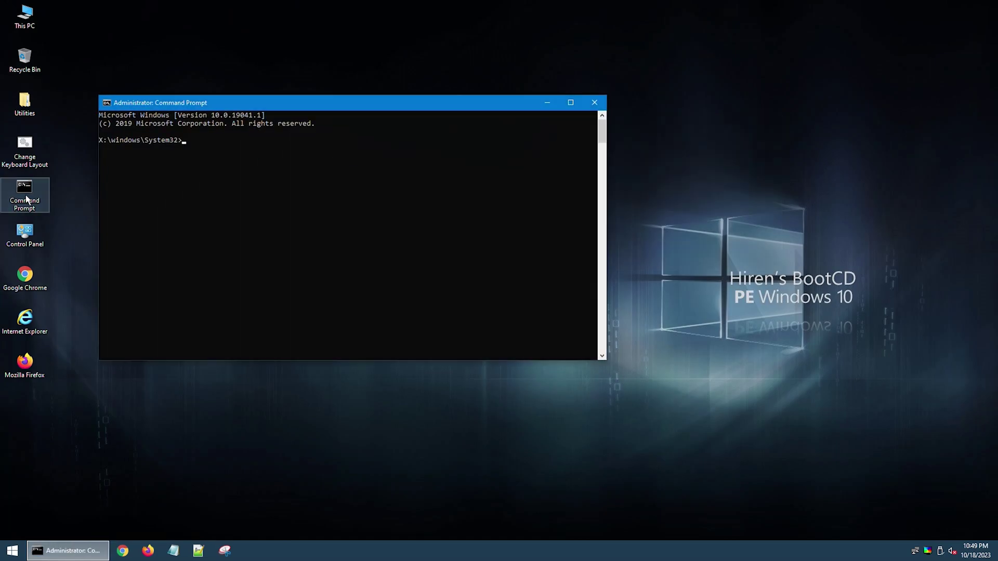
{"action": "type", "text": "d"}
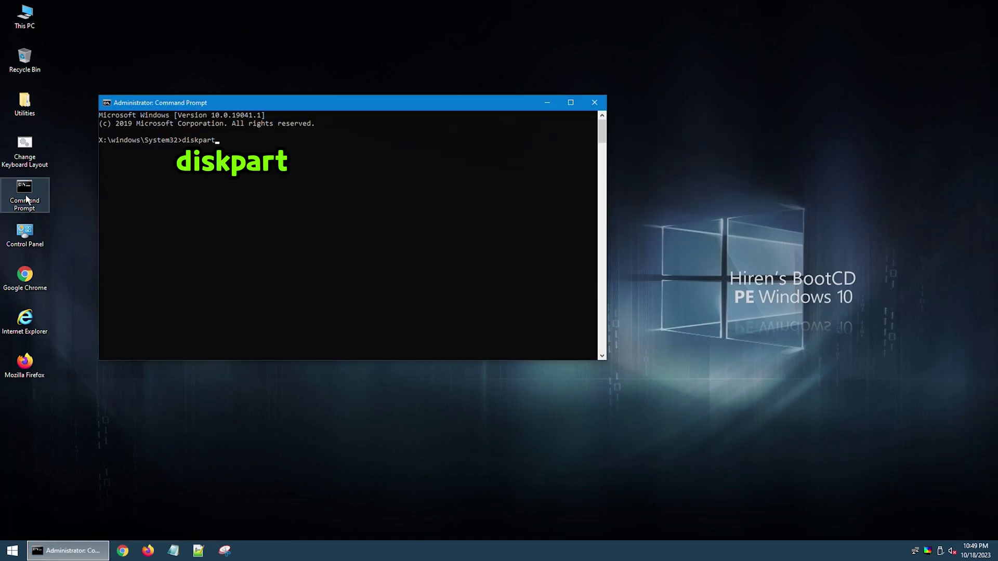
{"action": "type", "text": "iskpart"}
{"action": "key", "text": "Return"}
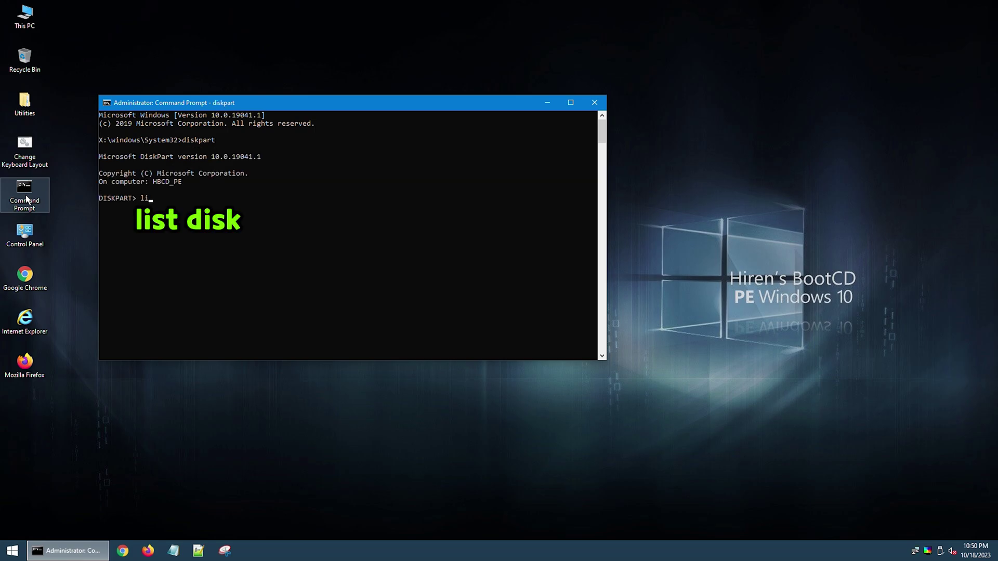
{"action": "key", "text": "Return"}
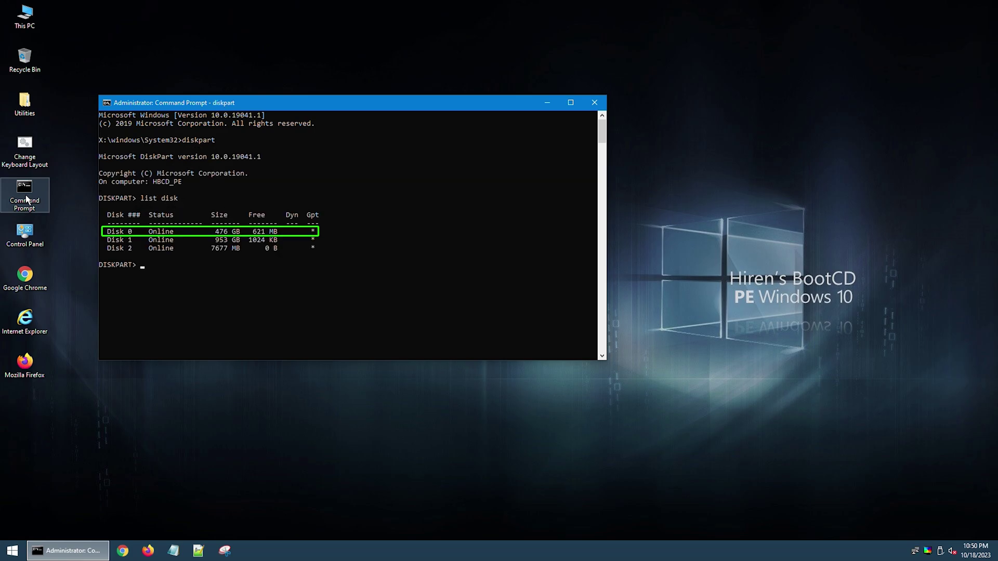
{"action": "type", "text": "disk 0"}
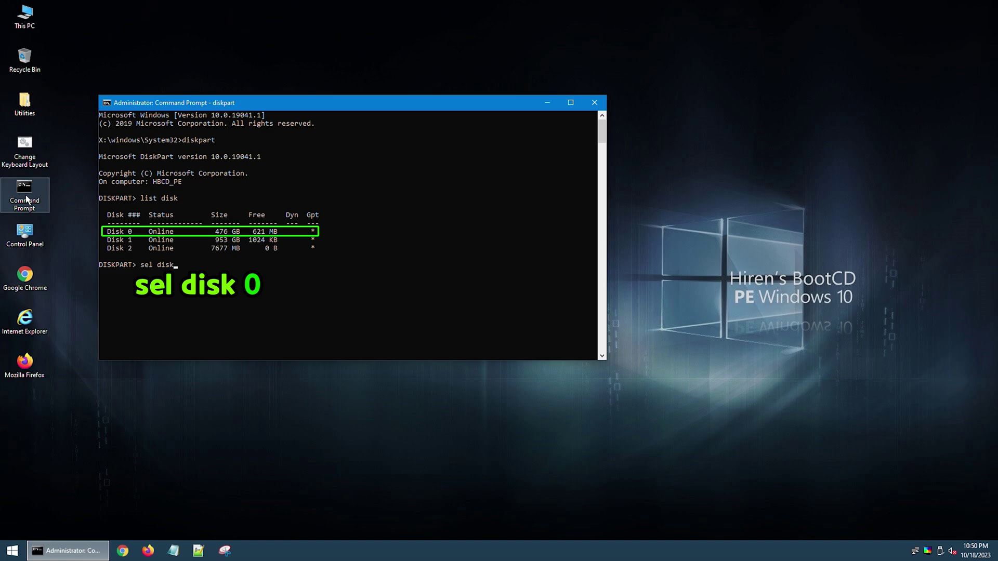
{"action": "key", "text": "Return"}
{"action": "type", "text": "list vol"}
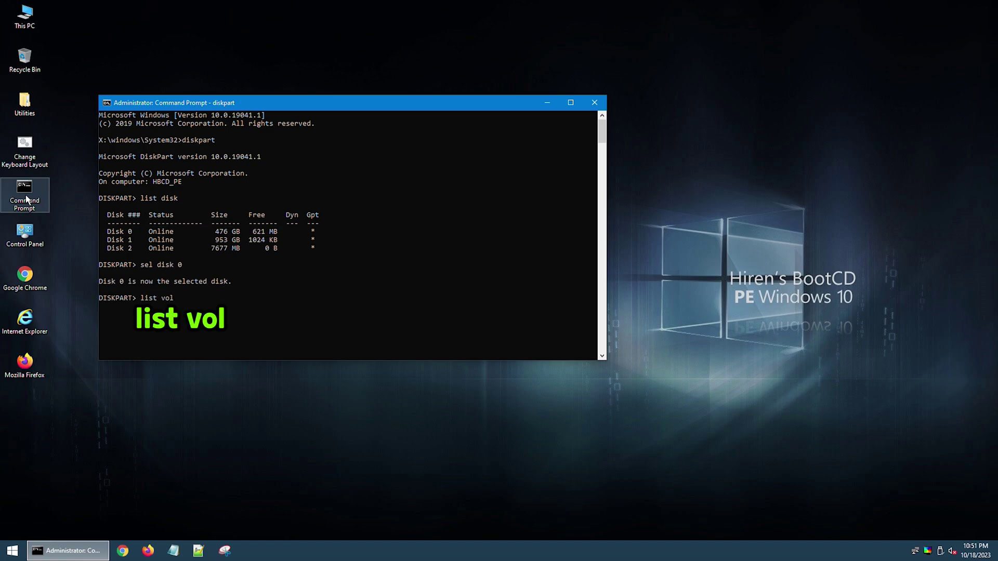
{"action": "key", "text": "Return"}
Step: Select Volume 0, assign it letter E, verify the volume list, and exit DiskPart
{"action": "type", "text": "sel vol 0"}
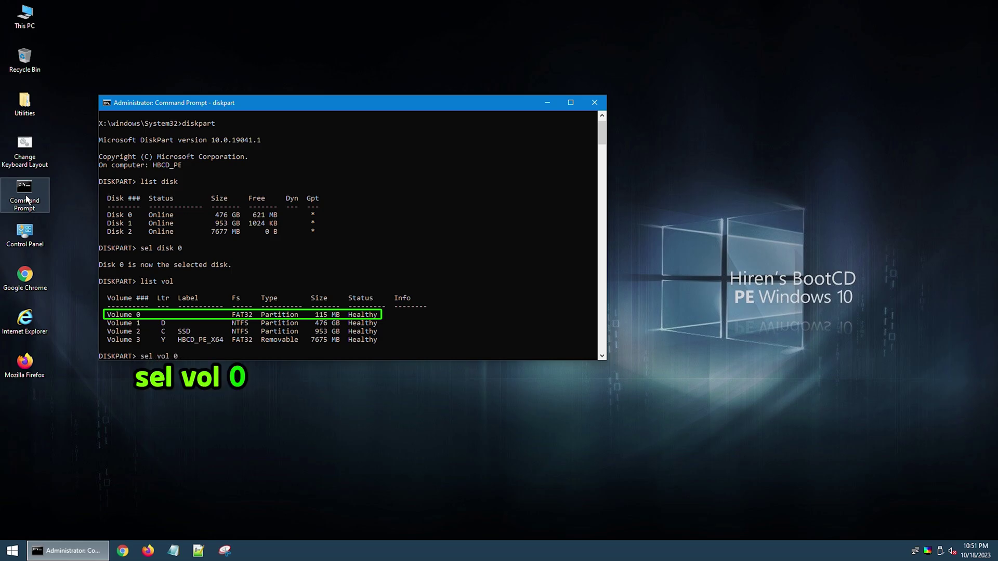
{"action": "key", "text": "Return"}
{"action": "type", "text": "assign letter = e"}
{"action": "key", "text": "Return"}
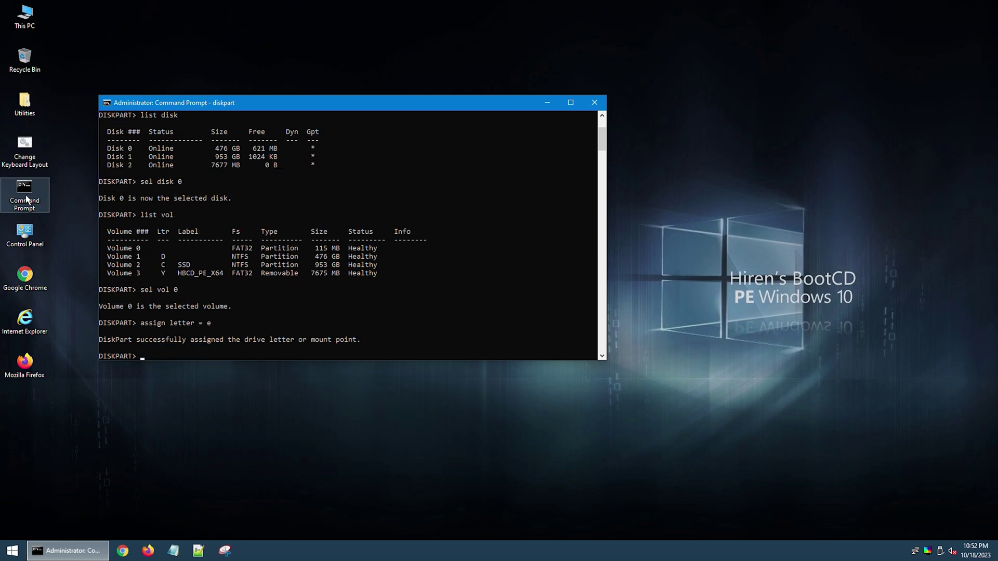
{"action": "type", "text": "list vol"}
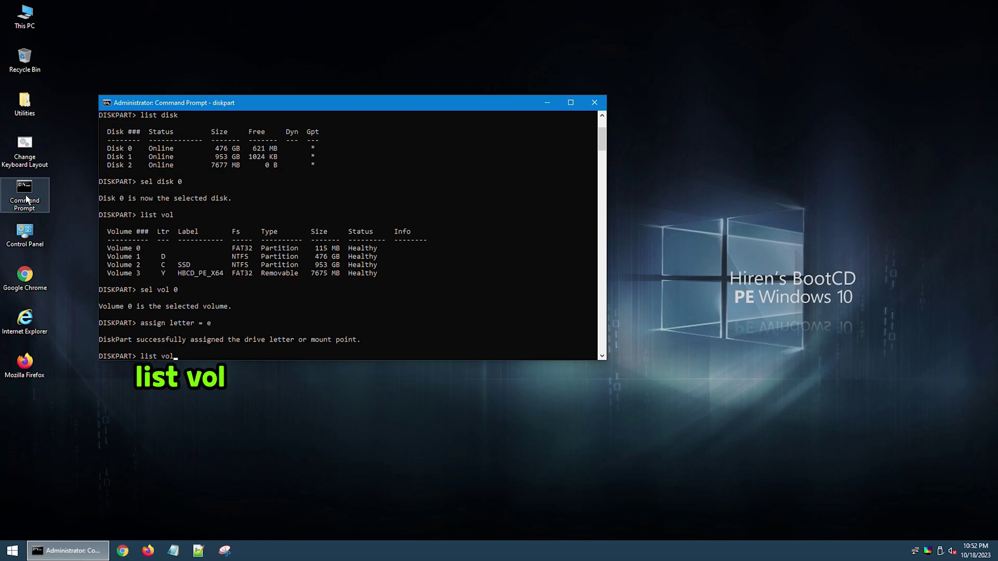
{"action": "key", "text": "Return"}
{"action": "type", "text": "exit"}
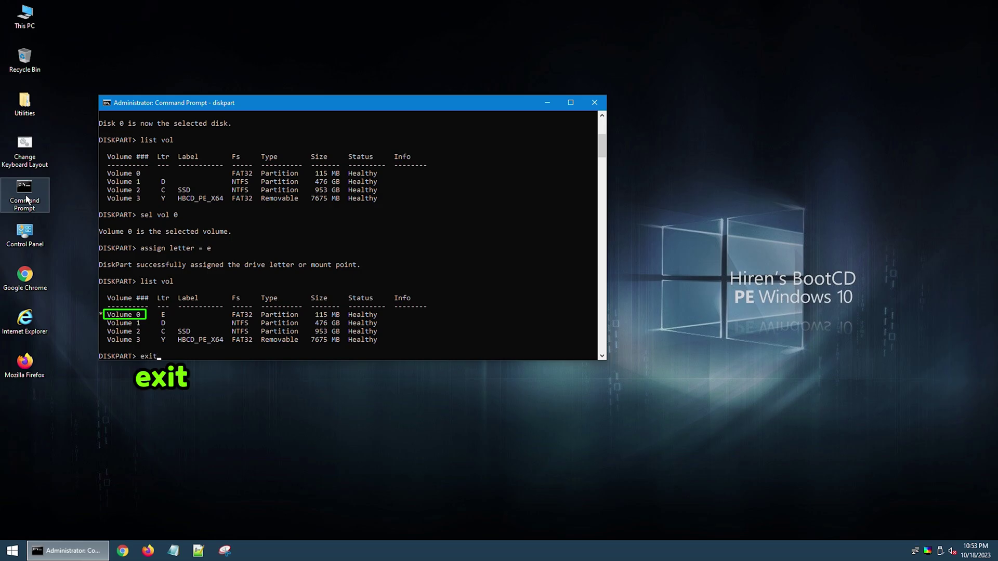
{"action": "key", "text": "Return"}
Step: Run bootrec /fixmbr, then bcdboot d:\windows /l ko-KR /s e: /f all to create boot files
{"action": "type", "text": "b"}
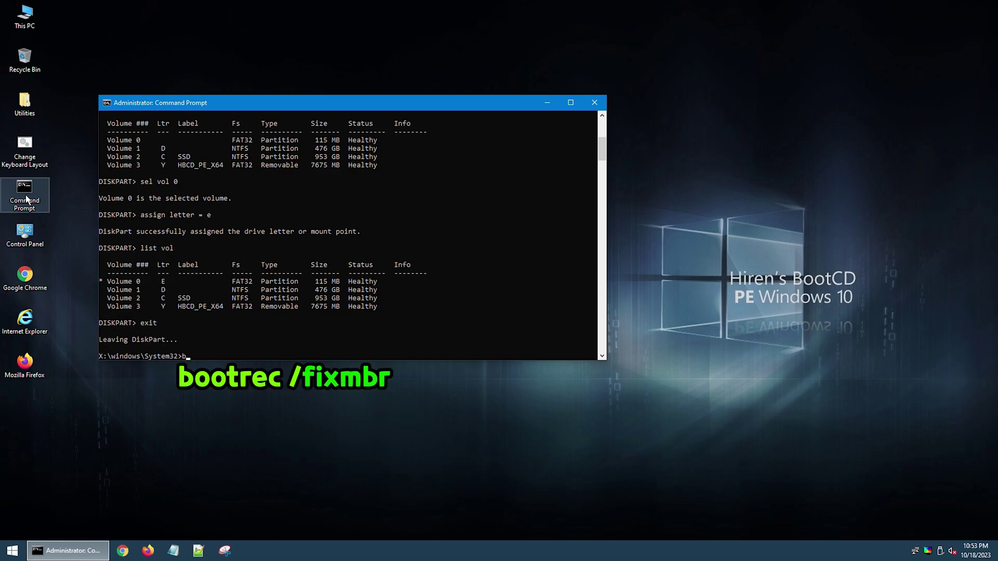
{"action": "type", "text": "ootrec /fixmbr"}
{"action": "key", "text": "Return"}
{"action": "type", "text": "bcdboot d:"}
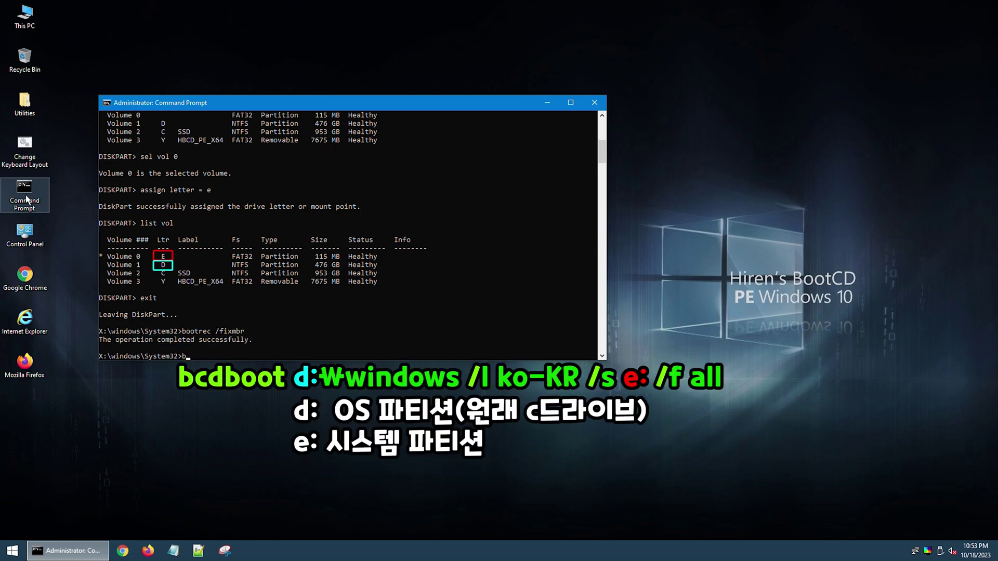
{"action": "type", "text": "\\windows /l ko-KR /s e: /f all"}
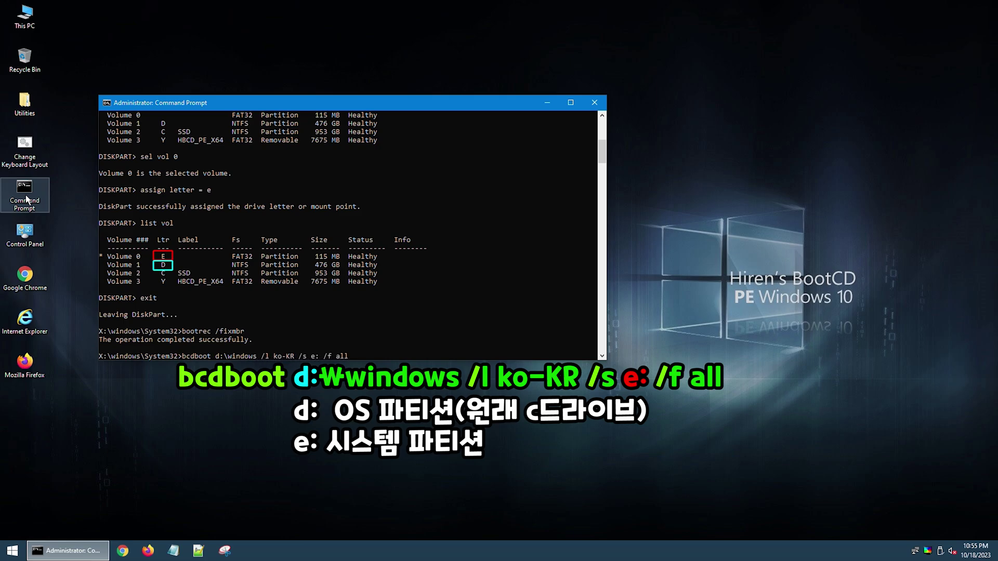
{"action": "key", "text": "Return"}
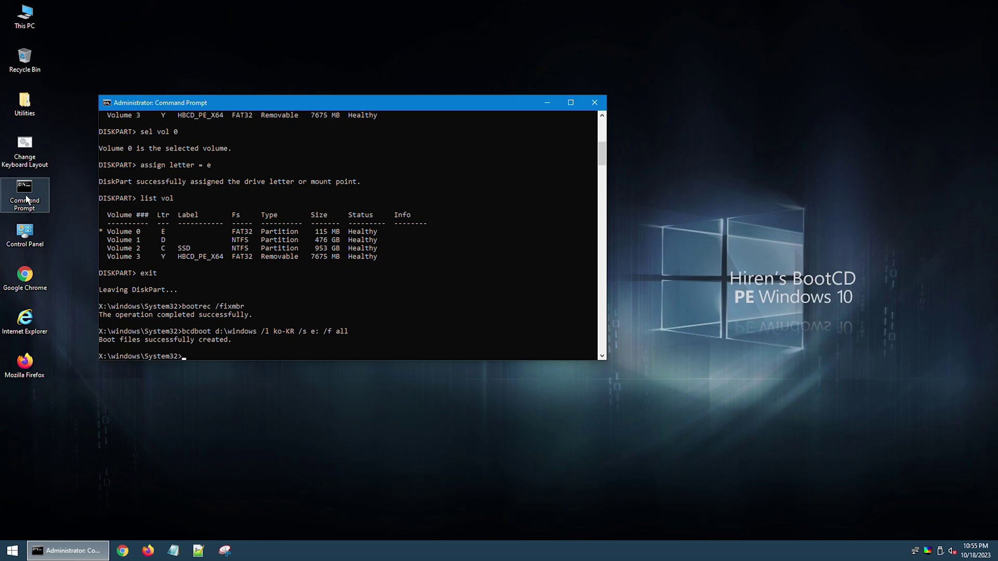
Step: Close the console, mount Win11_Korean_x64.iso from USB (F:), and open sources\install.wim
{"action": "type", "text": "exit"}
{"action": "key", "text": "Return"}
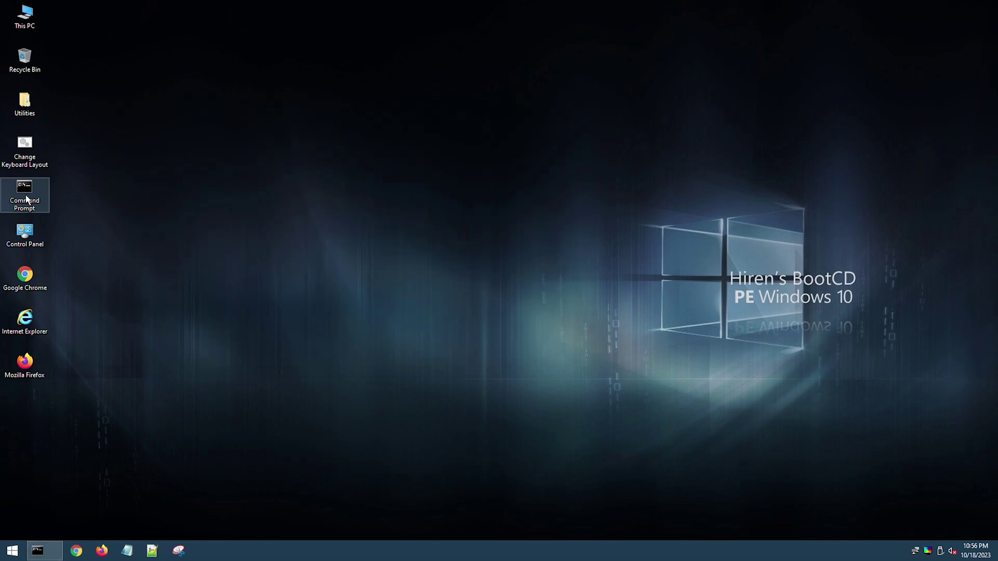
{"action": "key", "text": "super+e"}
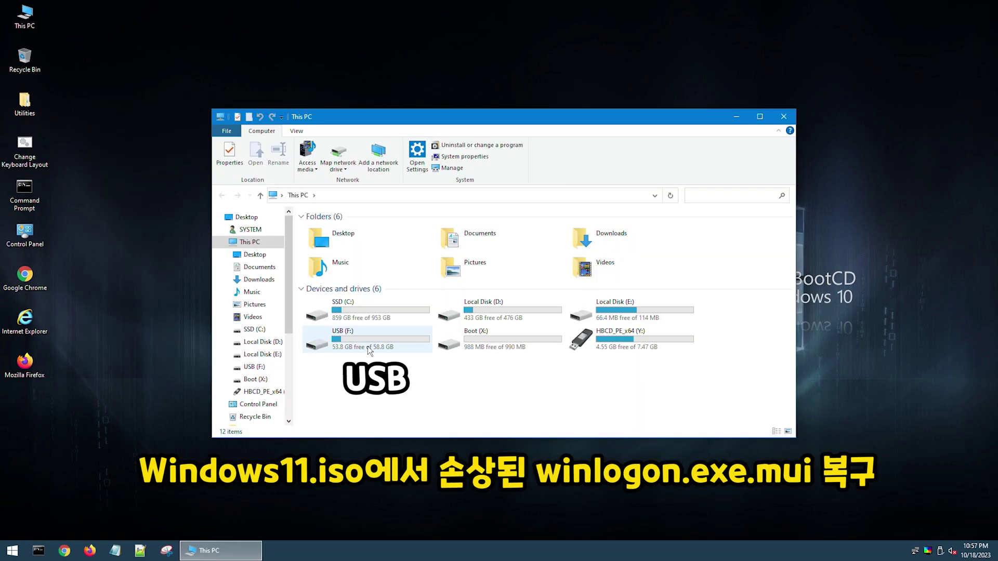
{"action": "double_click", "coordinate": [368, 351]}
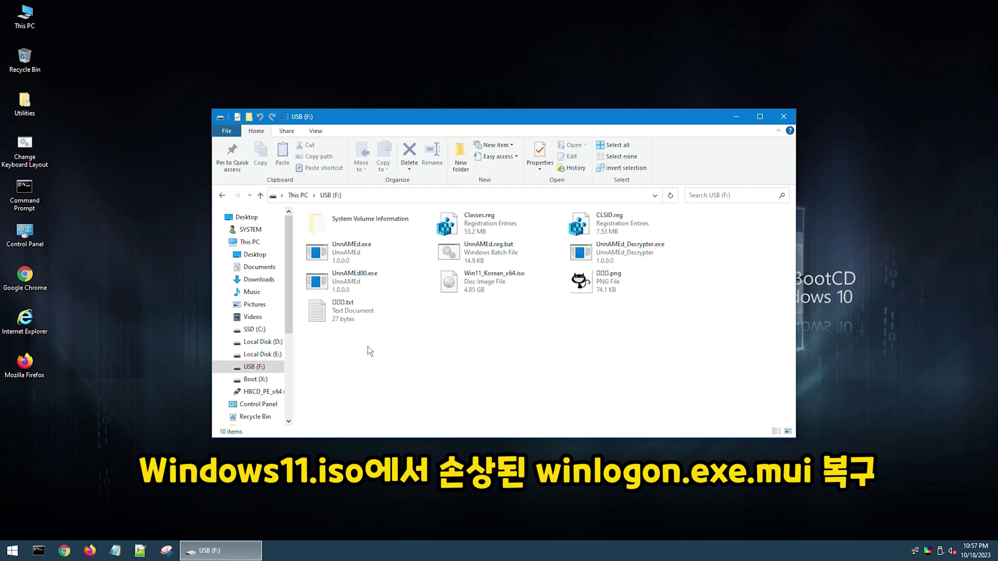
{"action": "double_click", "coordinate": [484, 287]}
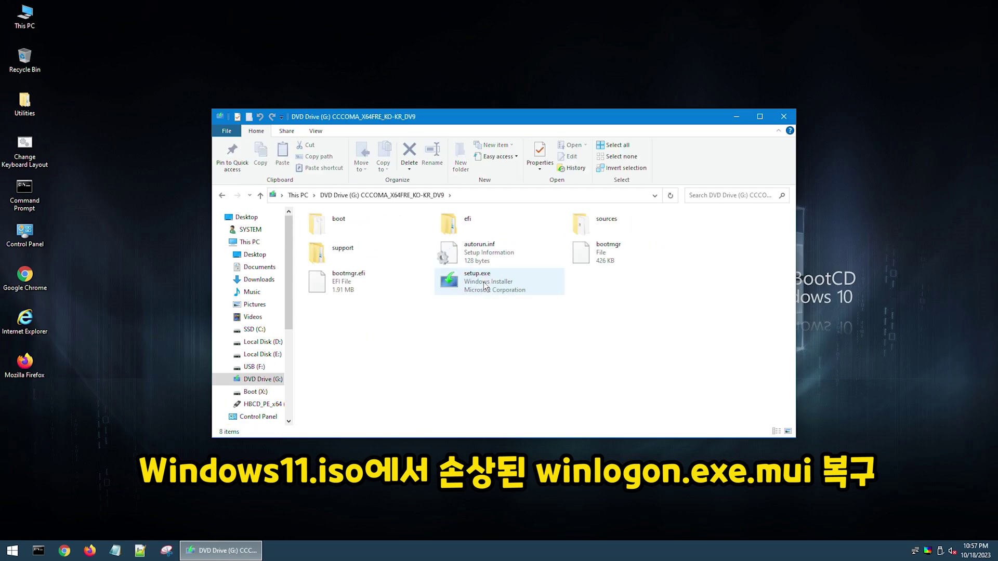
{"action": "double_click", "coordinate": [603, 227]}
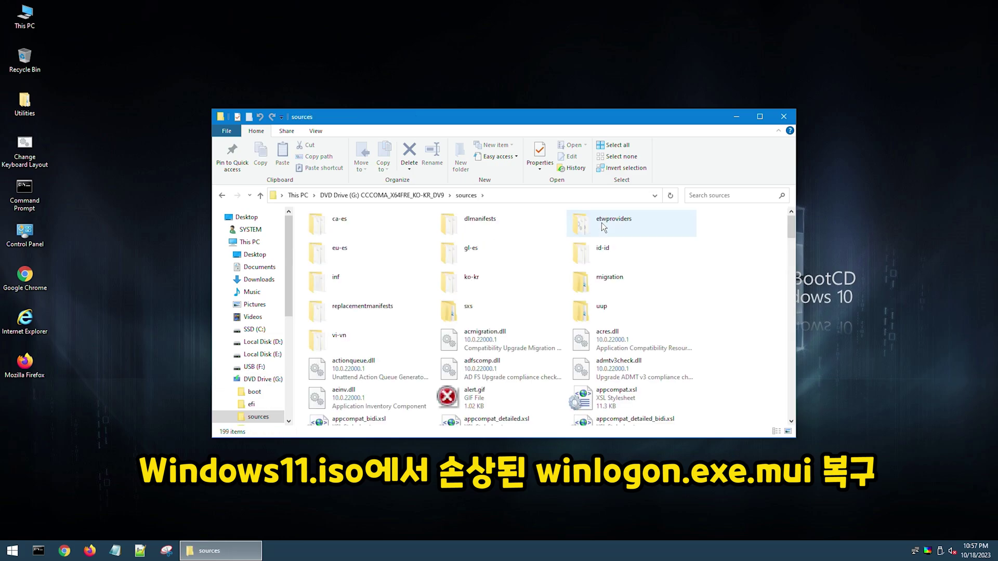
{"action": "type", "text": "install"}
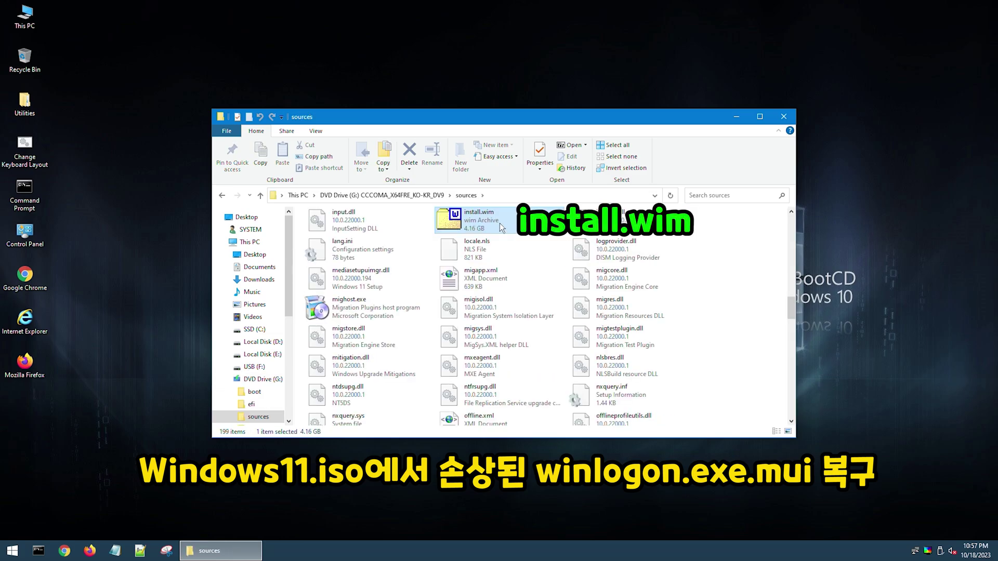
{"action": "double_click", "coordinate": [500, 223]}
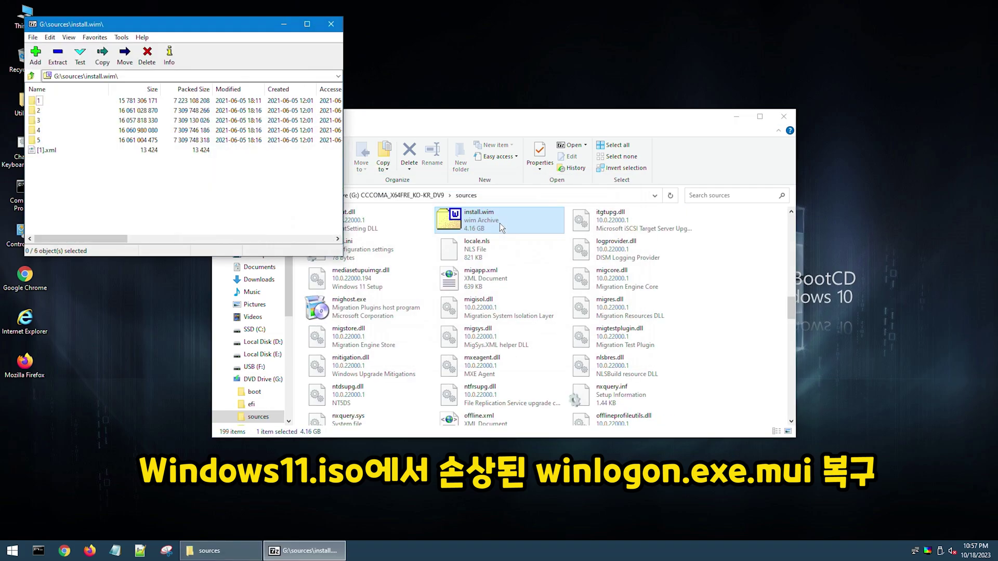
Step: Browse image 3 in install.wim to Windows\System32\ko-KR and locate winlogon.exe.mui
{"action": "double_click", "coordinate": [42, 123]}
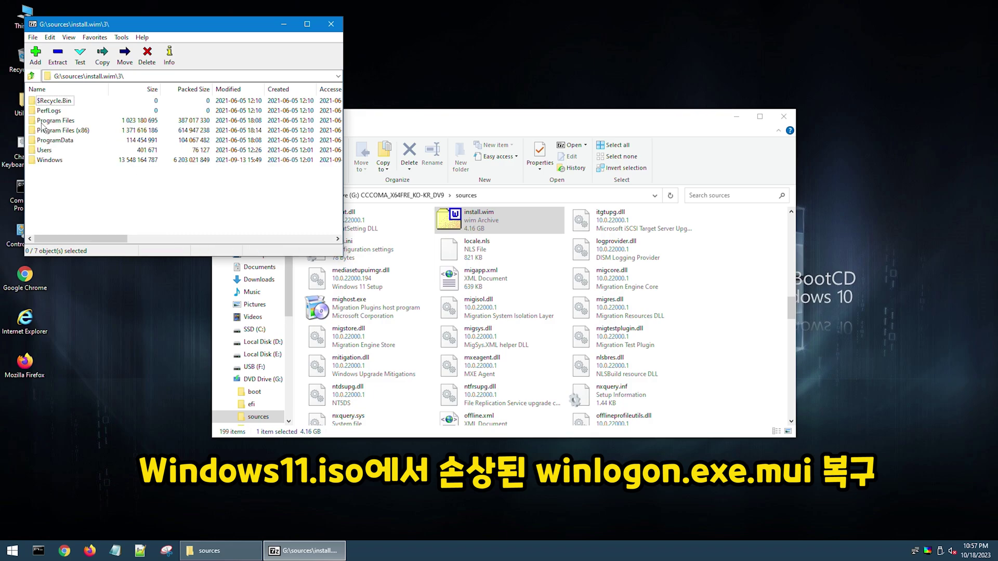
{"action": "double_click", "coordinate": [47, 160]}
{"action": "type", "text": "sy"}
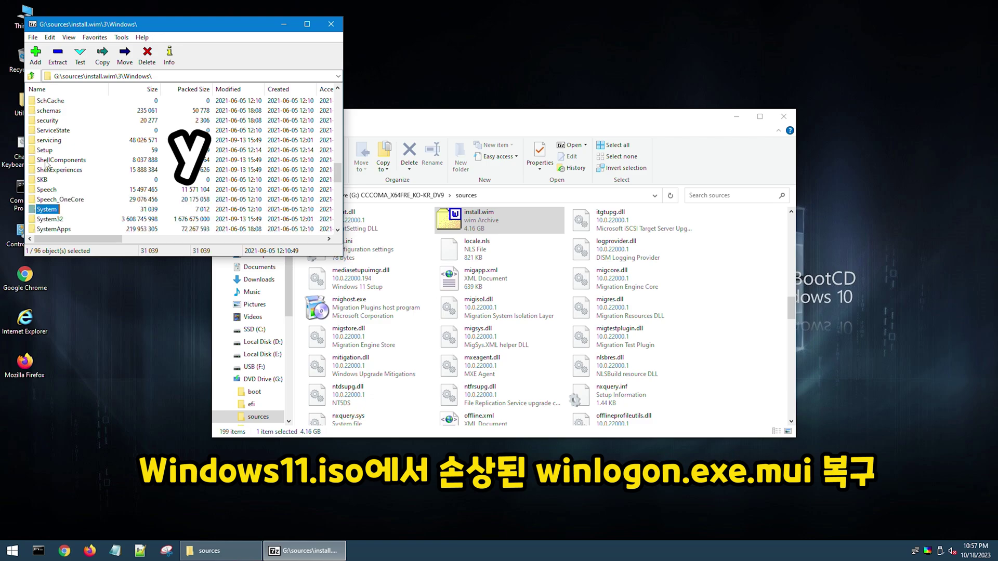
{"action": "double_click", "coordinate": [49, 220]}
{"action": "type", "text": "ko"}
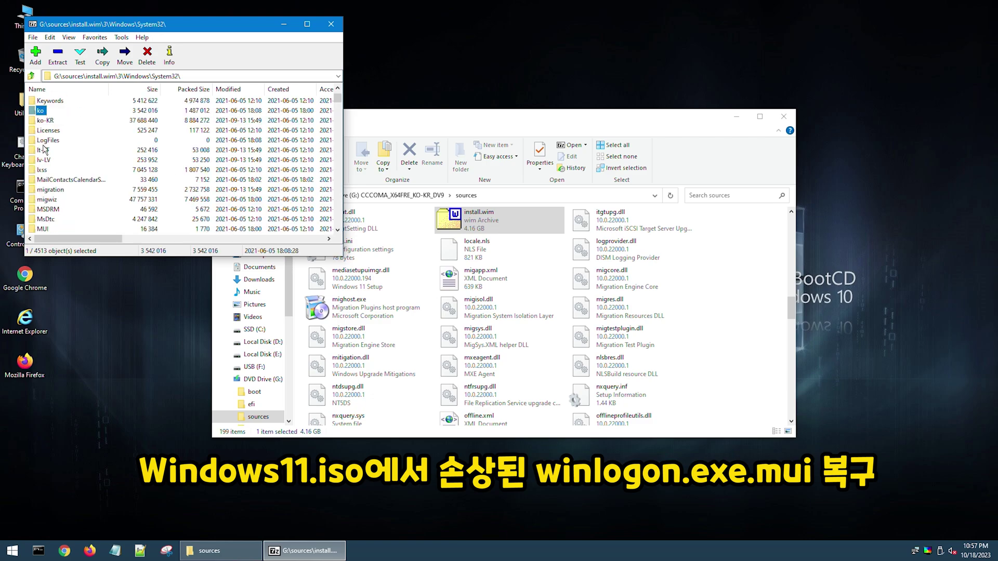
{"action": "double_click", "coordinate": [47, 124]}
{"action": "type", "text": "winlogon"}
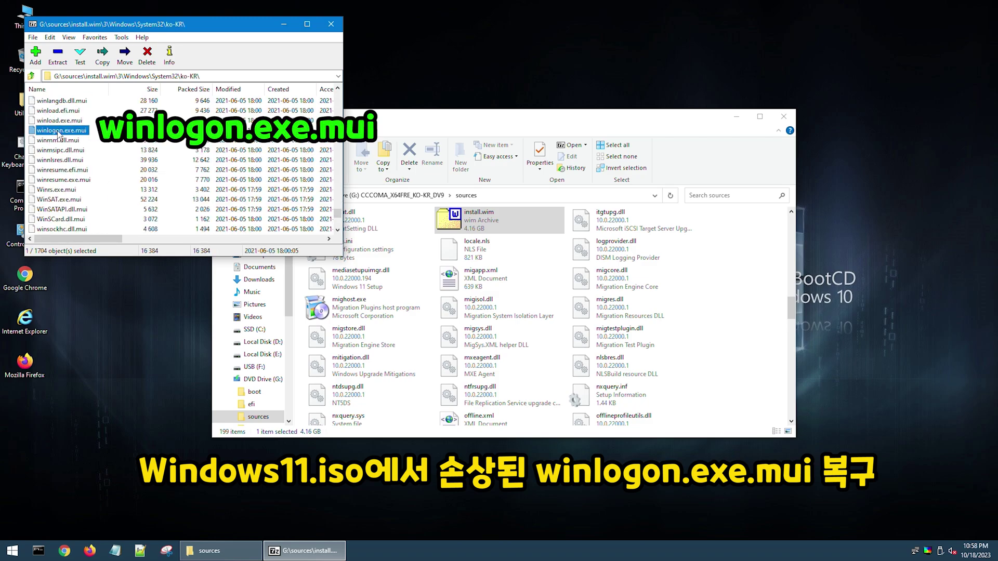
Step: Extract winlogon.exe.mui into D:\Windows\System32\ko-KR, overwrite the existing copy, and close 7-Zip
{"action": "left_click", "coordinate": [56, 55]}
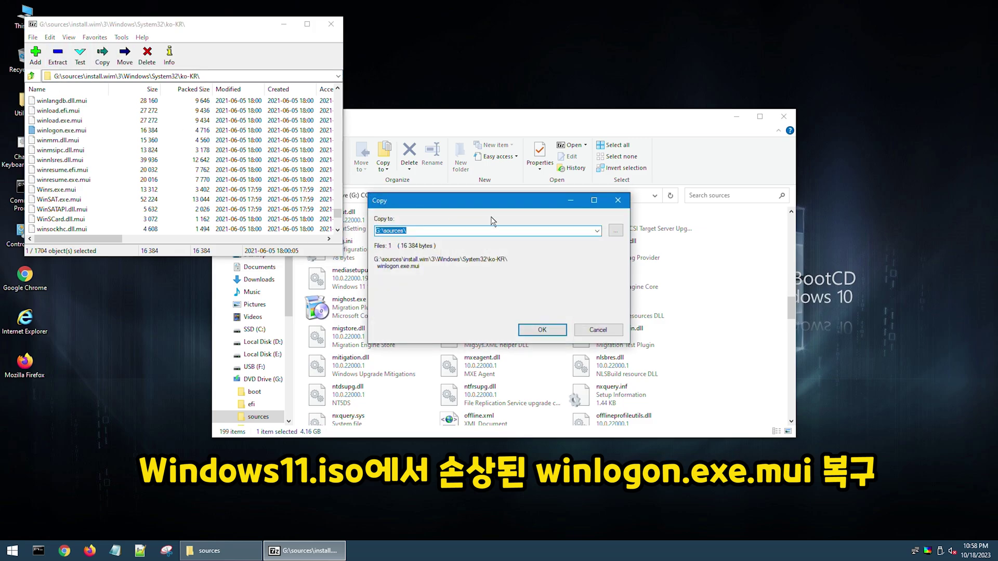
{"action": "left_click", "coordinate": [616, 232]}
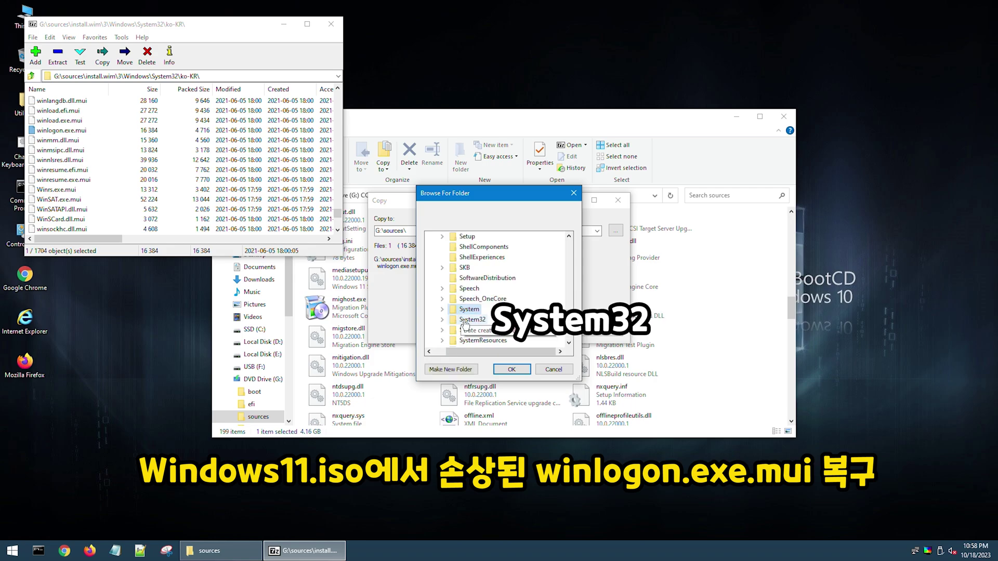
{"action": "double_click", "coordinate": [472, 320]}
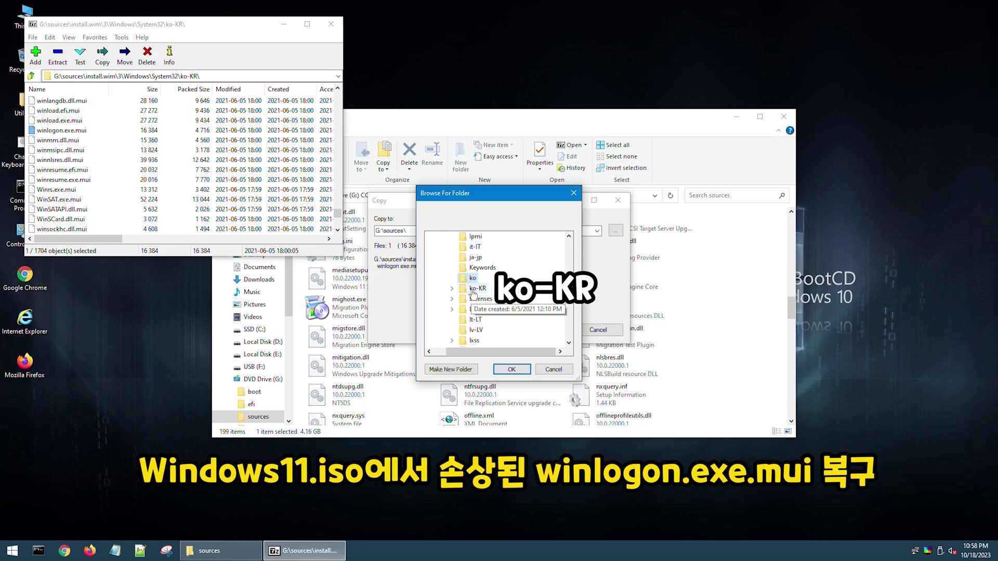
{"action": "left_click", "coordinate": [474, 289]}
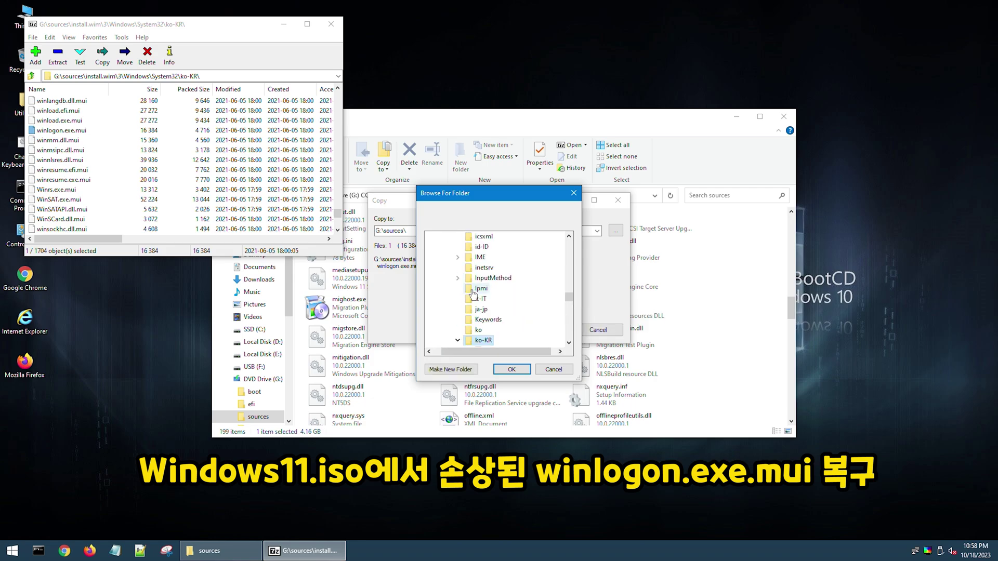
{"action": "left_click", "coordinate": [511, 370]}
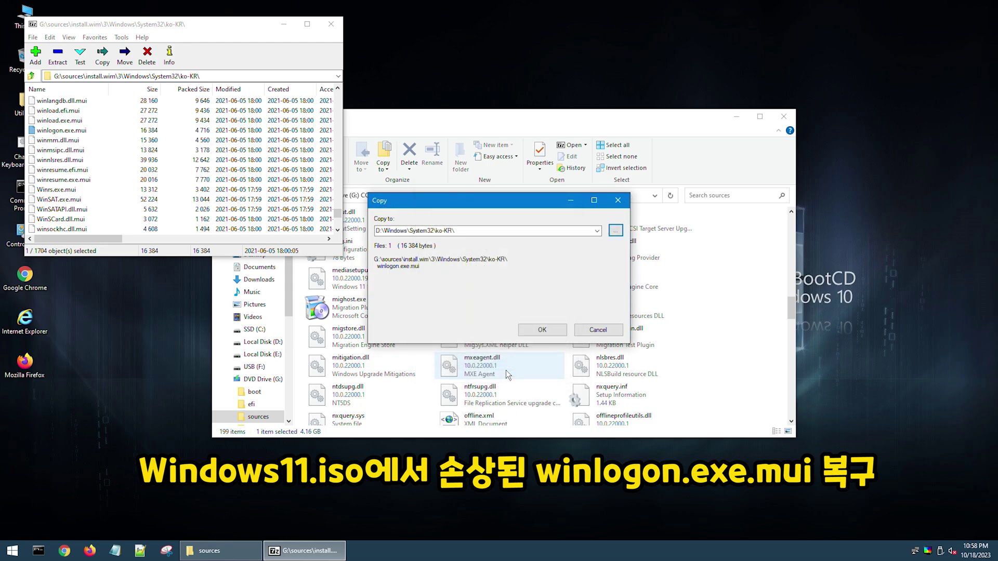
{"action": "left_click", "coordinate": [541, 333]}
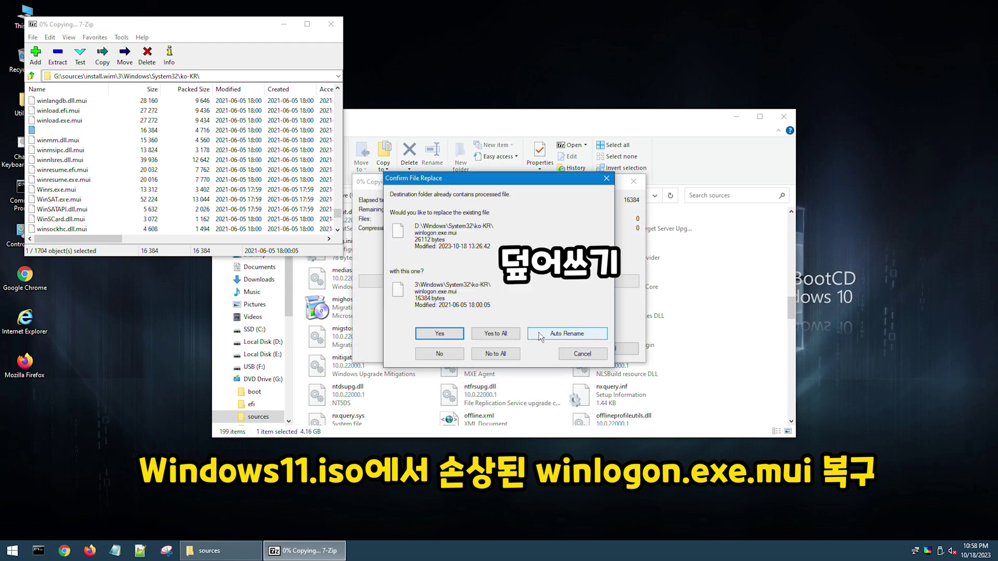
{"action": "left_click", "coordinate": [440, 334]}
{"action": "key", "text": "alt+F4"}
Step: Open D:\Windows\System32, inspect stage.txt, and delete it
{"action": "key", "text": "alt+Up"}
{"action": "key", "text": "alt+Up"}
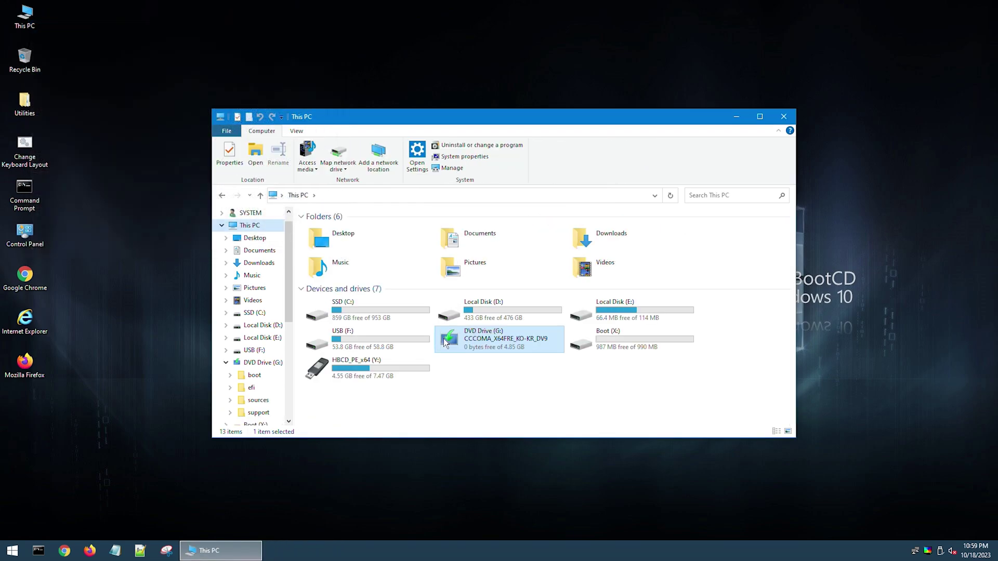
{"action": "double_click", "coordinate": [495, 316]}
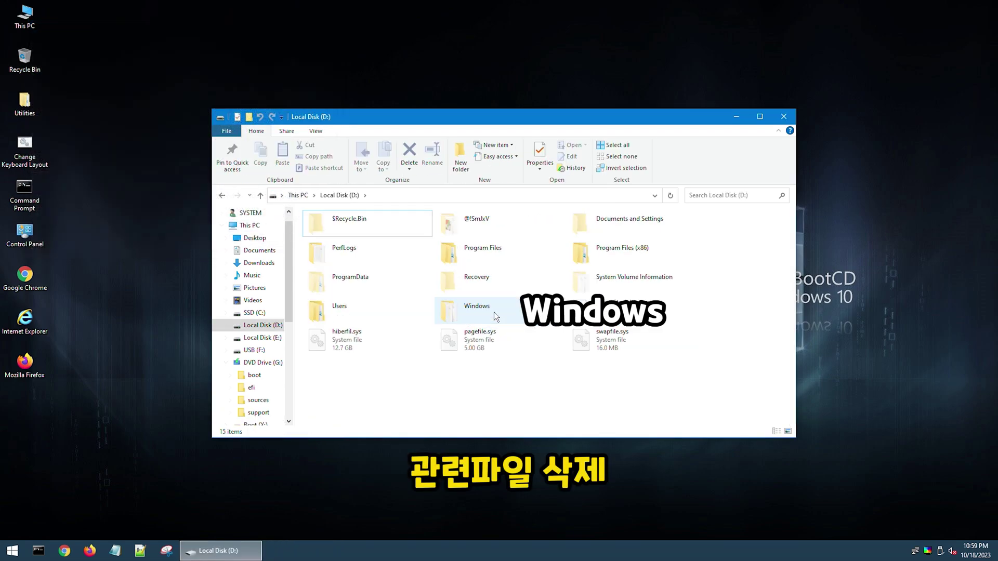
{"action": "double_click", "coordinate": [494, 312]}
{"action": "type", "text": "system"}
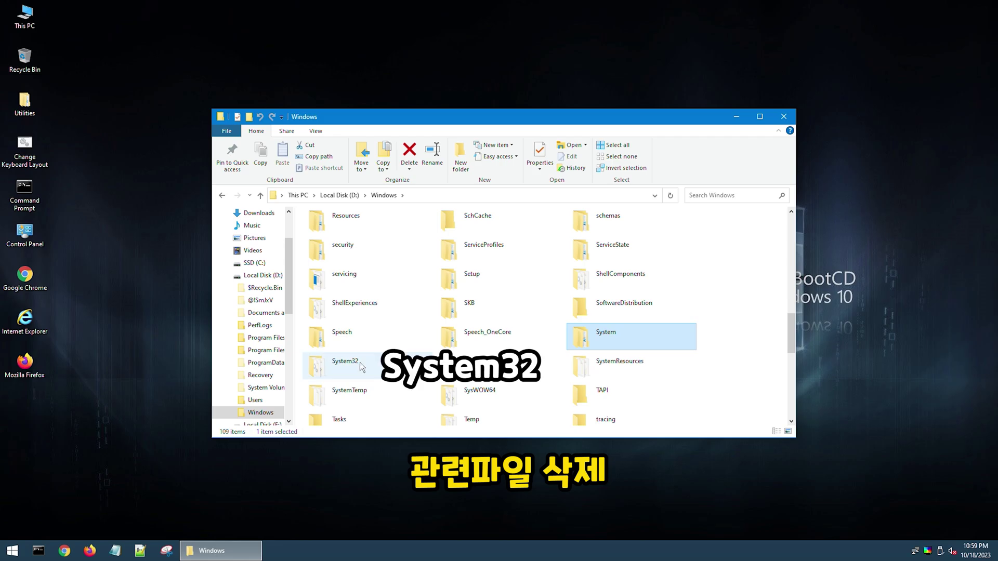
{"action": "double_click", "coordinate": [360, 363]}
{"action": "type", "text": "st"}
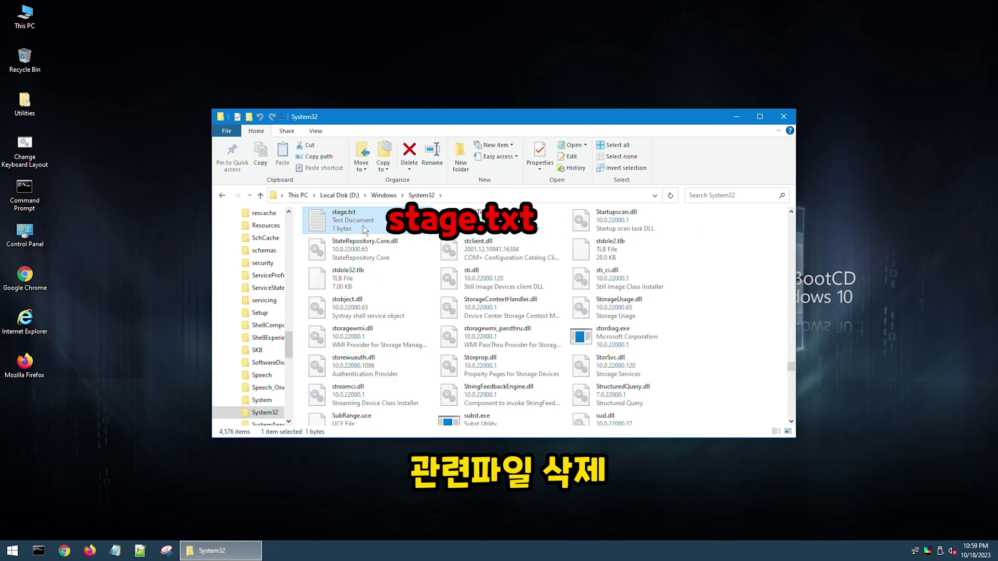
{"action": "double_click", "coordinate": [364, 228]}
{"action": "key", "text": "alt+F4"}
{"action": "key", "text": "Delete"}
{"action": "key", "text": "Return"}
Step: Read viruspath.txt for the malware path, then delete it
{"action": "type", "text": "vir"}
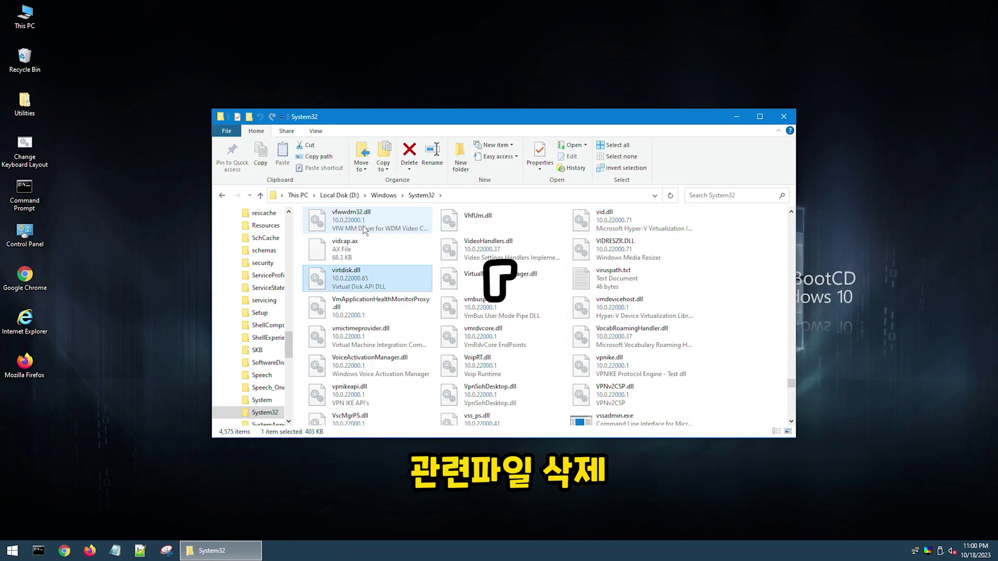
{"action": "double_click", "coordinate": [600, 281]}
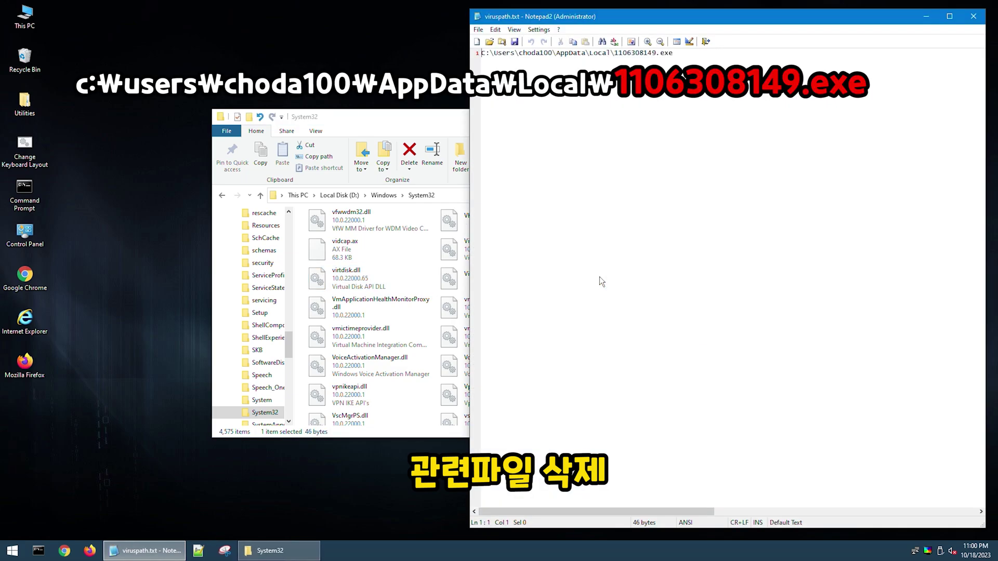
{"action": "key", "text": "alt+F4"}
{"action": "key", "text": "Delete"}
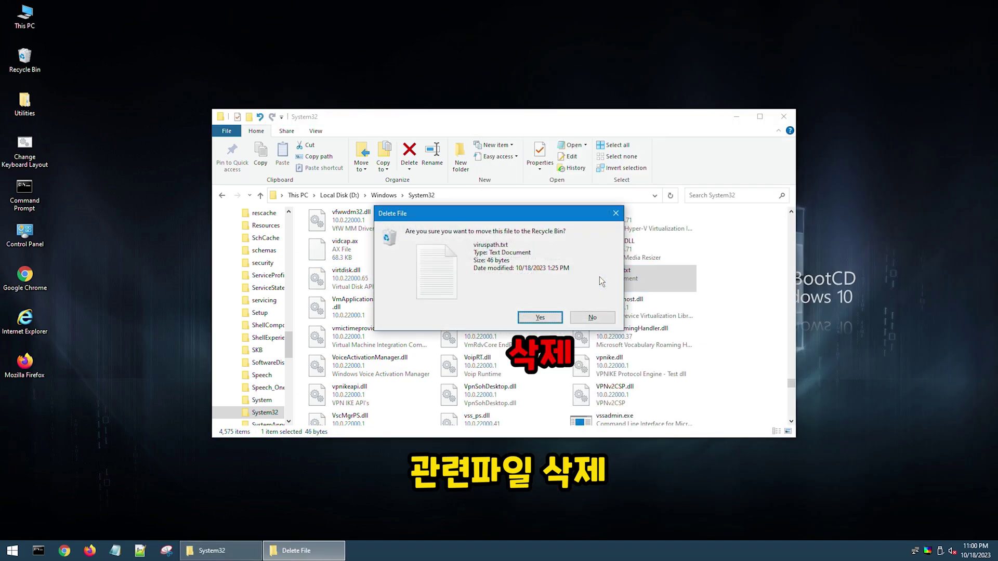
{"action": "key", "text": "Return"}
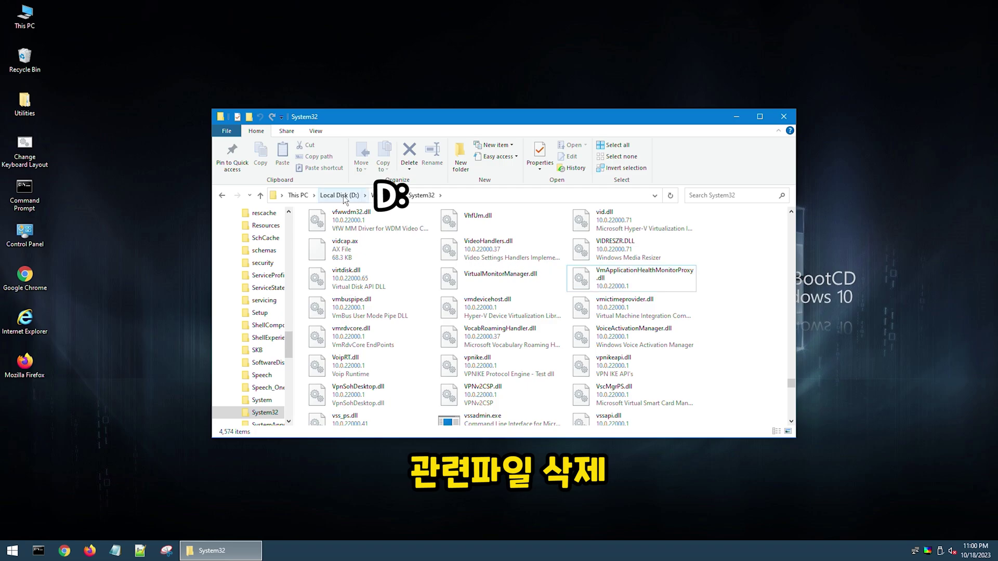
Step: Delete the malware 1106308149.exe from D:\Users\<user>\AppData\Local
{"action": "left_click", "coordinate": [344, 196]}
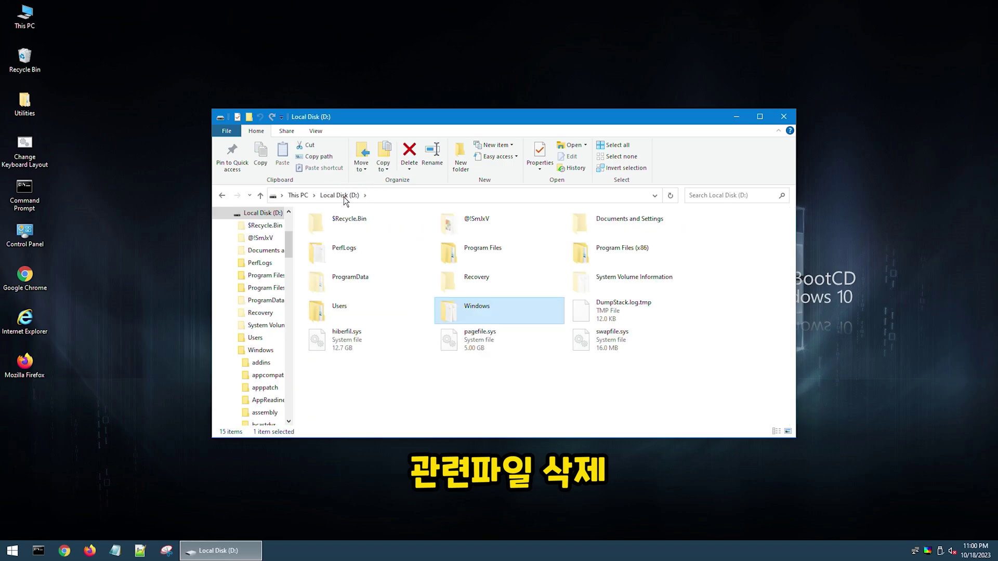
{"action": "double_click", "coordinate": [340, 307]}
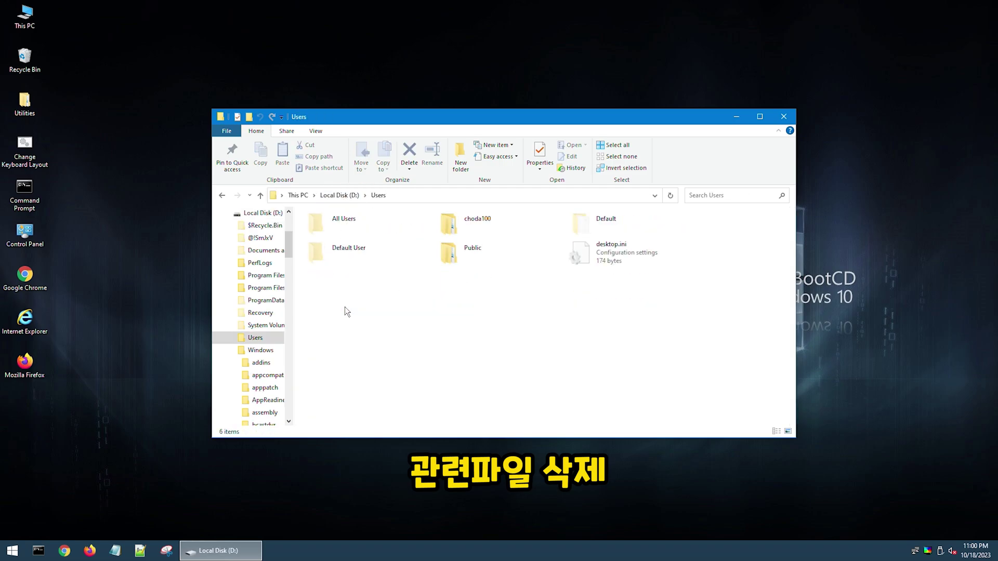
{"action": "double_click", "coordinate": [477, 224]}
{"action": "double_click", "coordinate": [478, 223]}
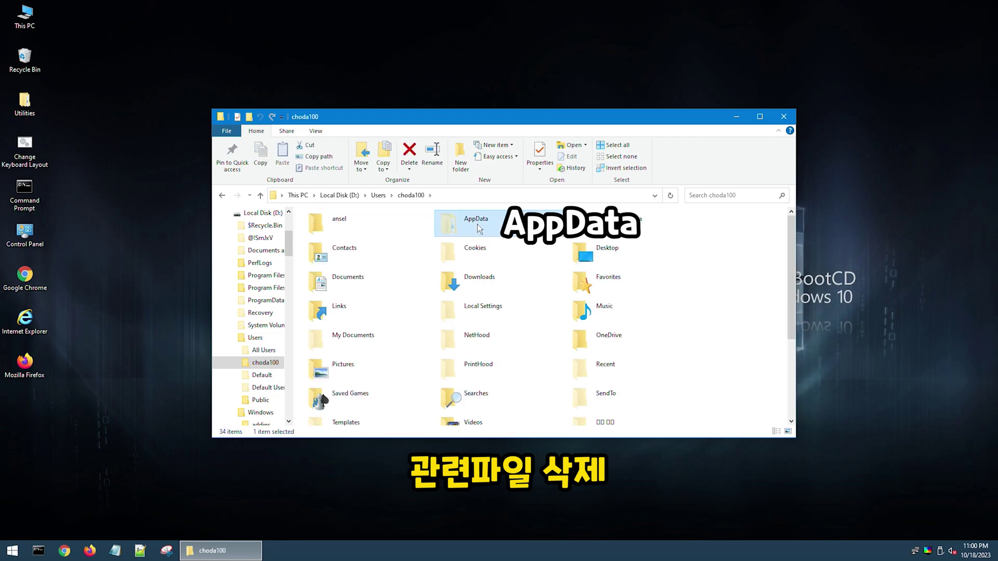
{"action": "double_click", "coordinate": [413, 227]}
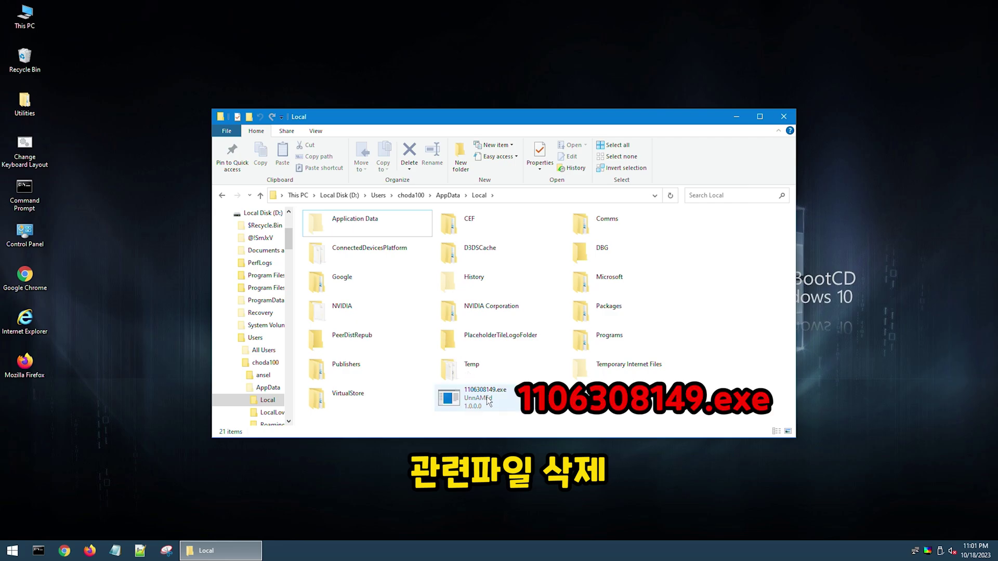
{"action": "left_click", "coordinate": [489, 401]}
{"action": "key", "text": "Delete"}
{"action": "key", "text": "Return"}
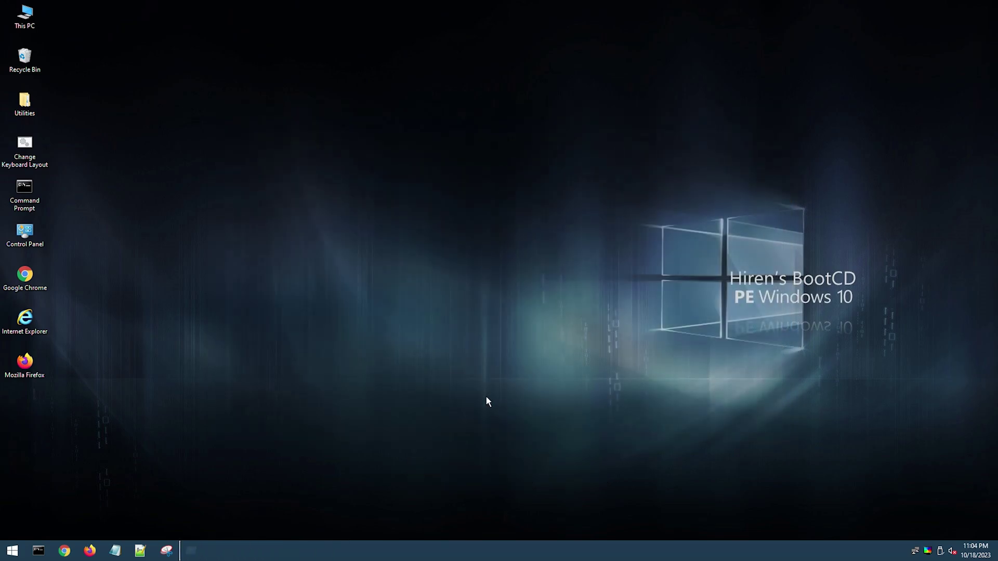
{"action": "key", "text": "super+r"}
Step: Launch regedit and begin File > Load Hive, browsing Local Disk (D:)
{"action": "type", "text": "regedit"}
{"action": "key", "text": "Return"}
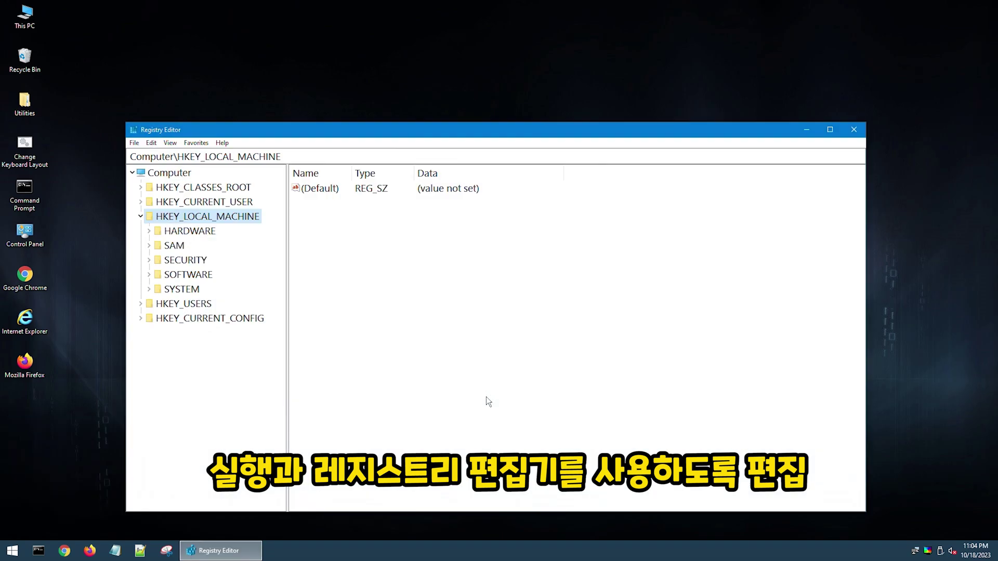
{"action": "left_click", "coordinate": [135, 143]}
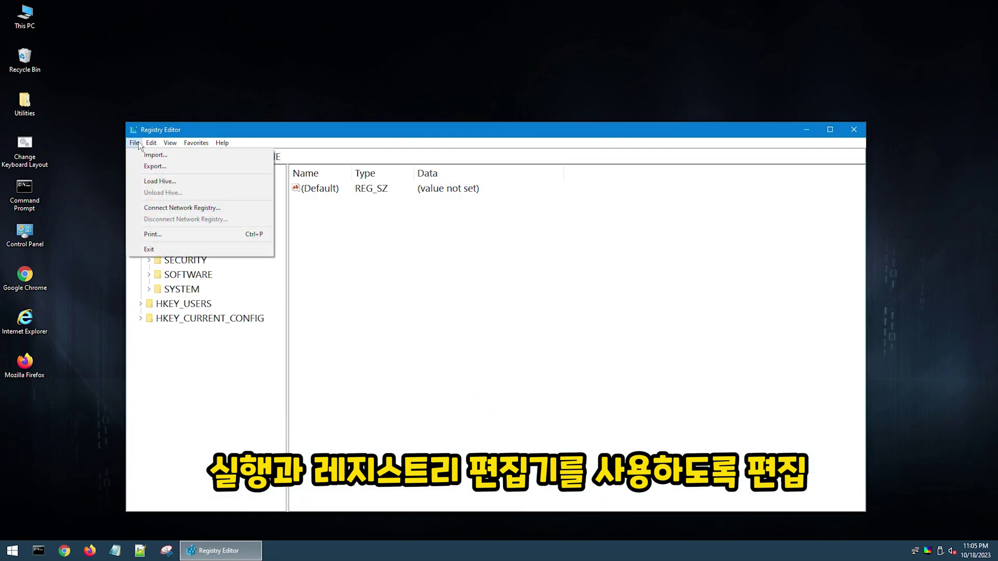
{"action": "left_click", "coordinate": [158, 181]}
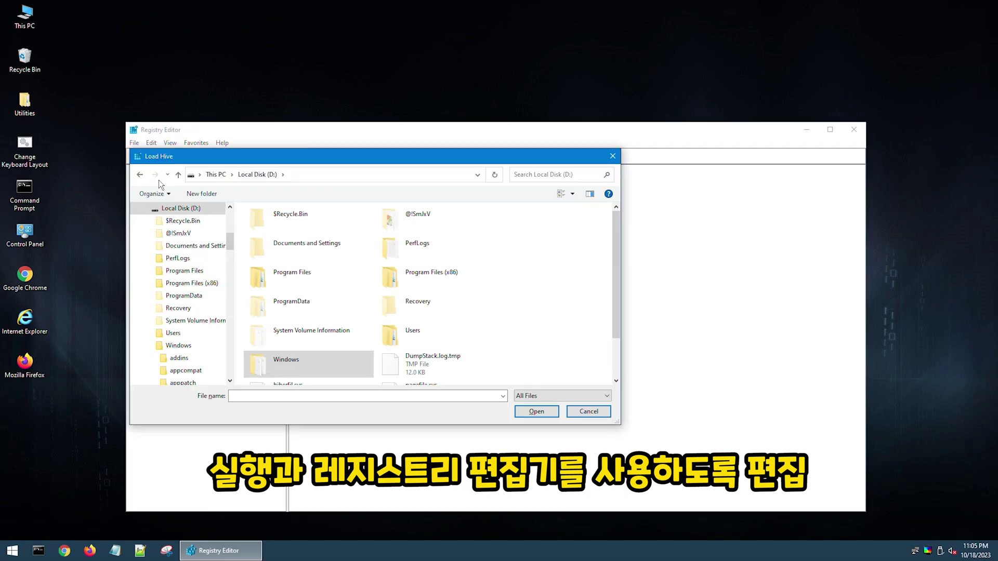
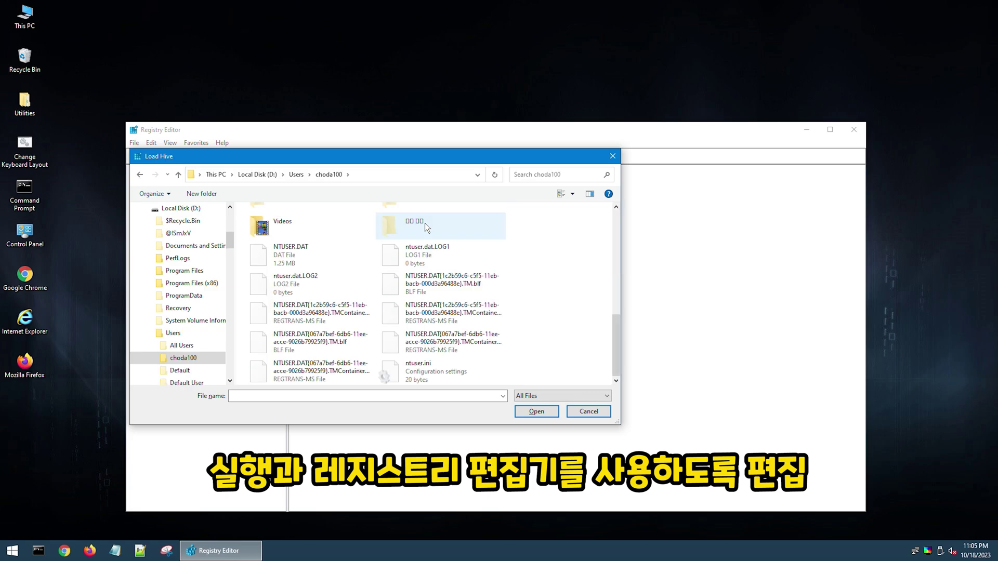
Step: Load the offline NTUSER.DAT hive under the name choda100
{"action": "double_click", "coordinate": [313, 253]}
{"action": "type", "text": "choda100"}
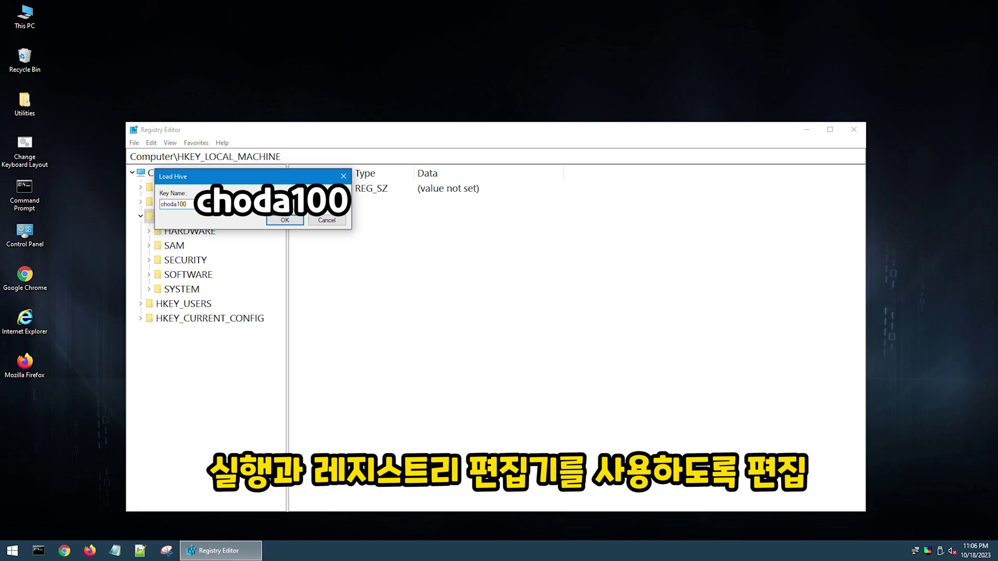
{"action": "key", "text": "Return"}
Step: Find the NoRun value by name and delete all values in the Explorer policy key
{"action": "key", "text": "ctrl+f"}
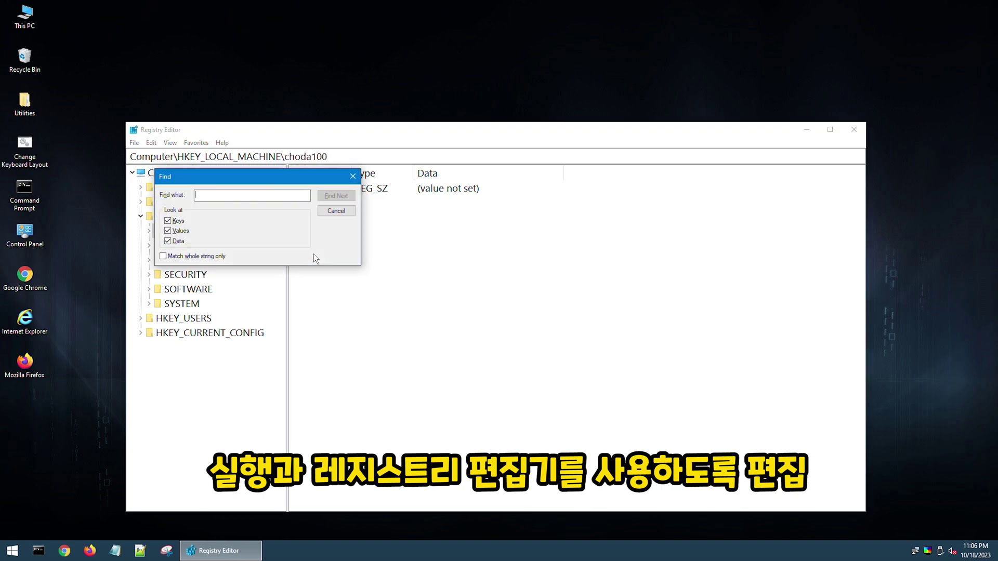
{"action": "left_click", "coordinate": [177, 222]}
{"action": "left_click", "coordinate": [176, 242]}
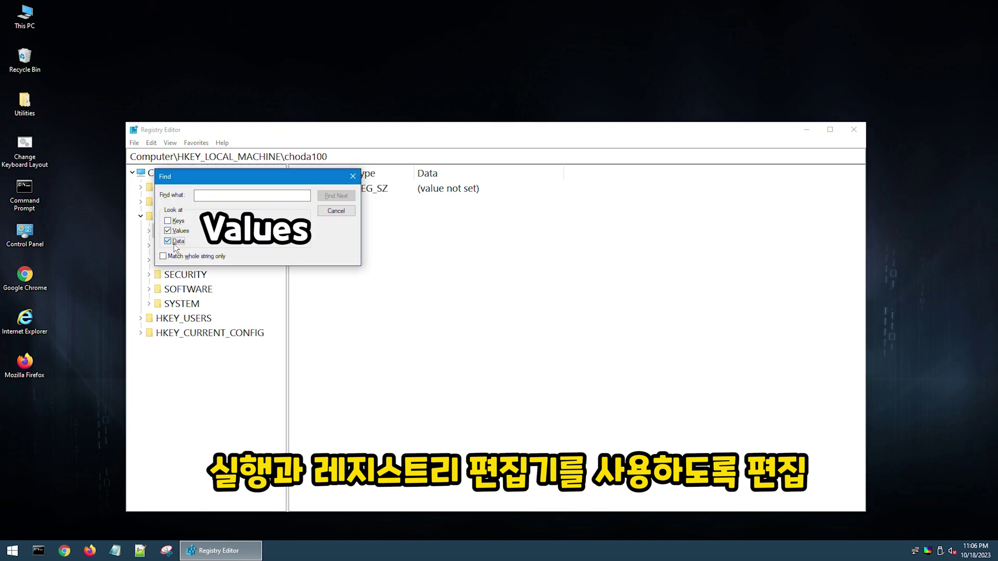
{"action": "left_click", "coordinate": [234, 196]}
{"action": "type", "text": "norun"}
{"action": "key", "text": "Return"}
{"action": "key", "text": "ctrl+a"}
{"action": "key", "text": "Delete"}
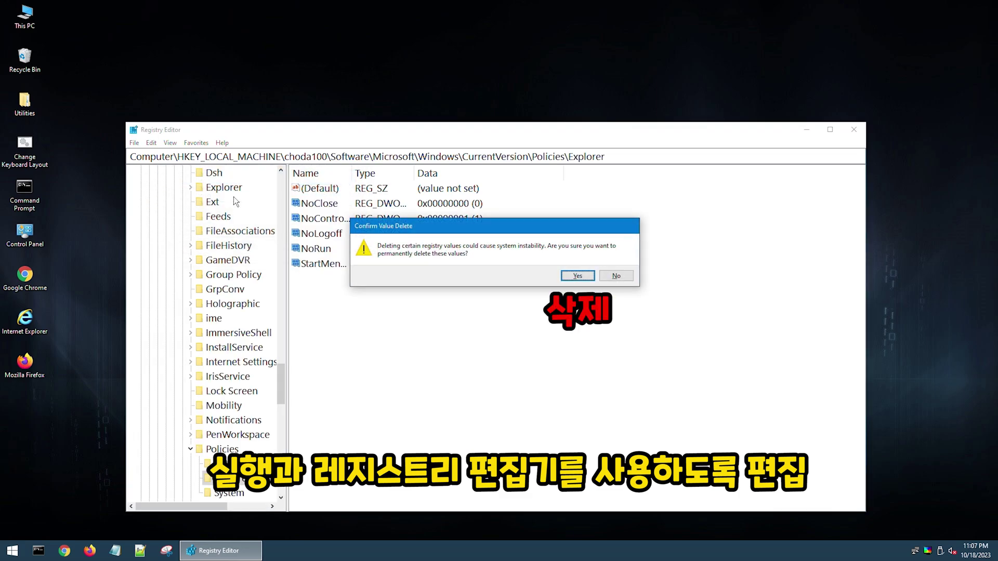
{"action": "key", "text": "Return"}
Step: Find DisableRegistryTools, delete all System policy values, then close Registry Editor
{"action": "key", "text": "ctrl+f"}
{"action": "type", "text": "disableregistryt"}
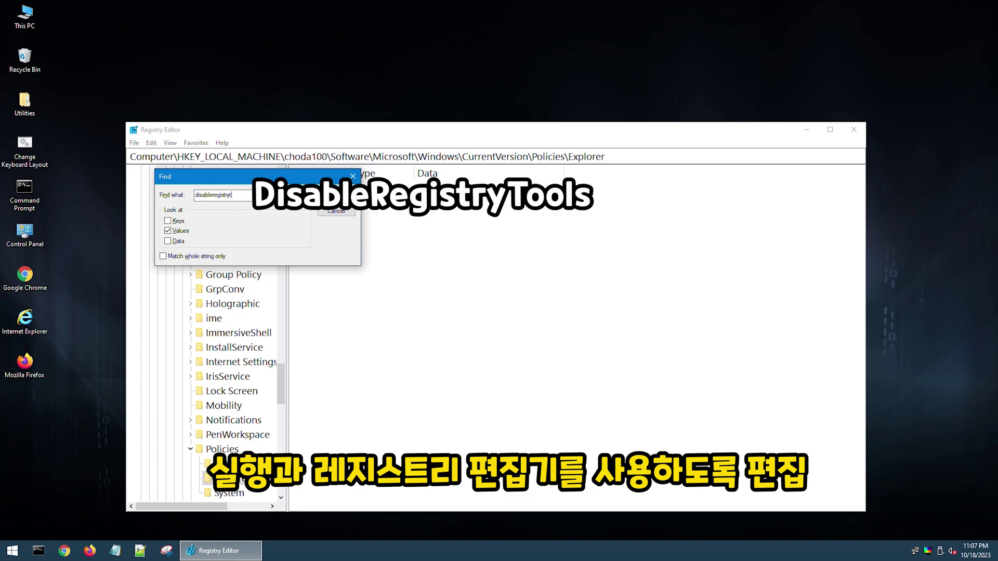
{"action": "type", "text": "ools"}
{"action": "key", "text": "Return"}
{"action": "key", "text": "ctrl+a"}
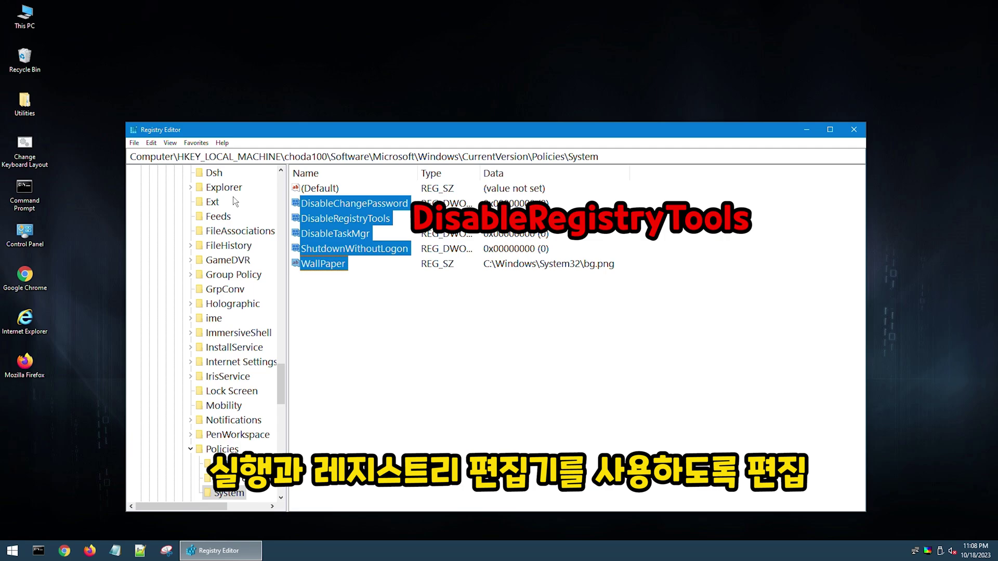
{"action": "key", "text": "Delete"}
{"action": "key", "text": "Return"}
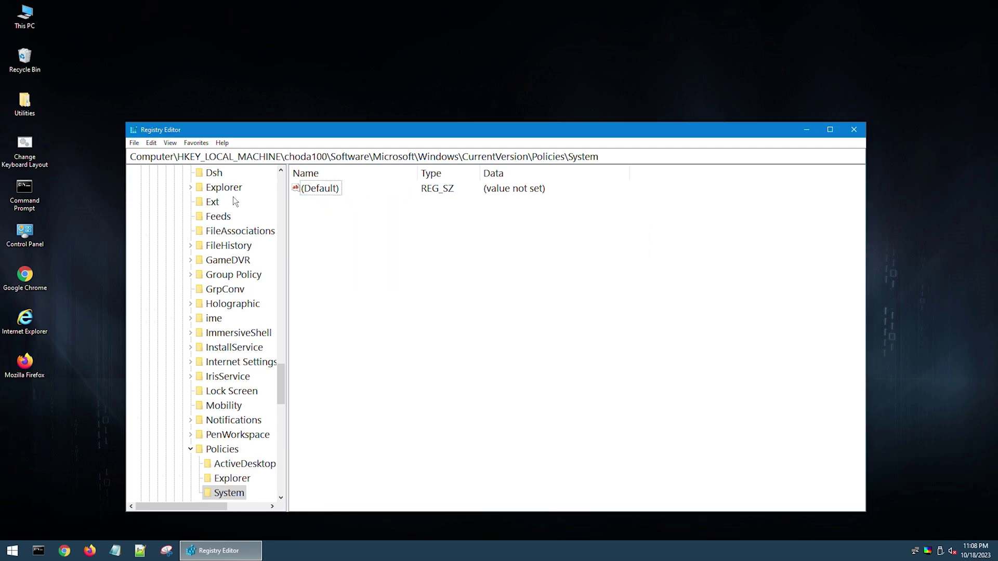
{"action": "key", "text": "alt+F4"}
{"action": "key", "text": "alt+F4"}
Step: Restart the computer and sign in with the account password
{"action": "key", "text": "Return"}
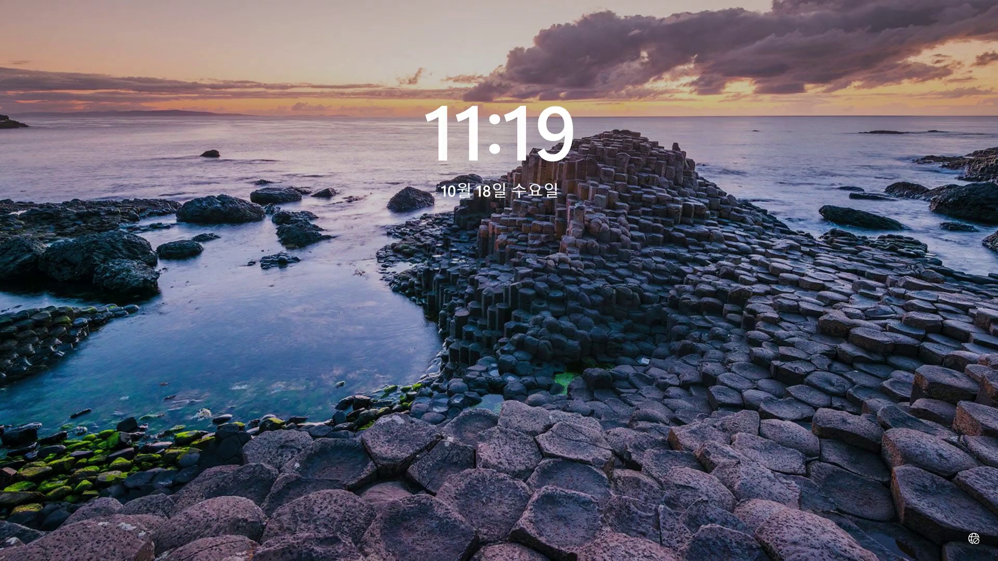
{"action": "key", "text": "space"}
{"action": "type", "text": "********"}
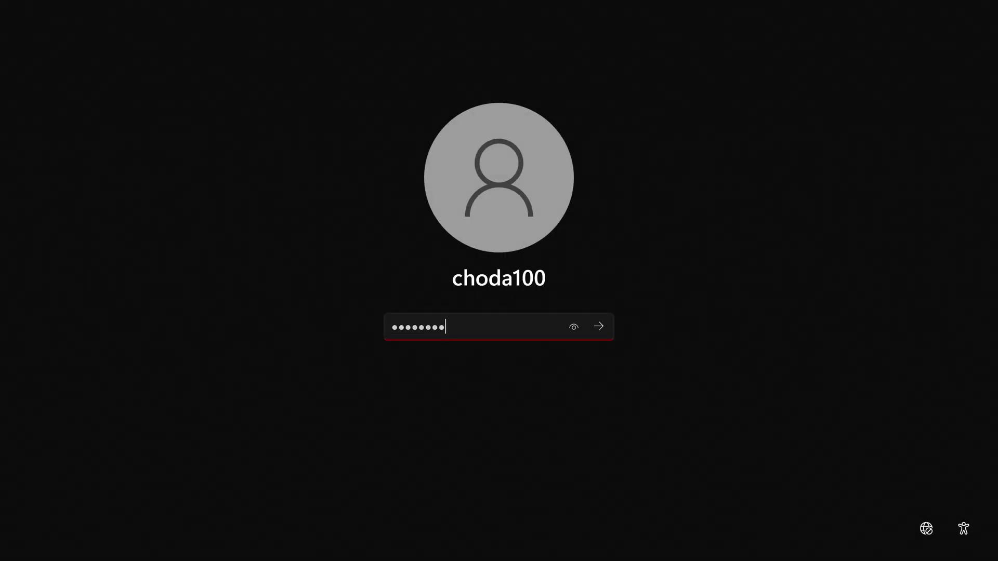
{"action": "key", "text": "Return"}
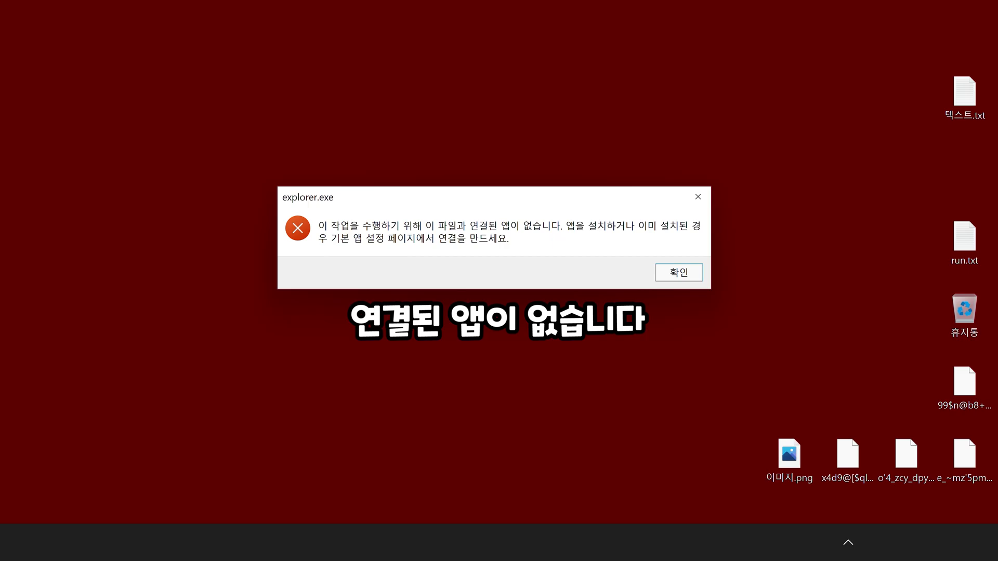
Step: Dismiss the explorer.exe error and browse from the Run dialog into the USB (E:) drive
{"action": "key", "text": "Return"}
{"action": "key", "text": "super+r"}
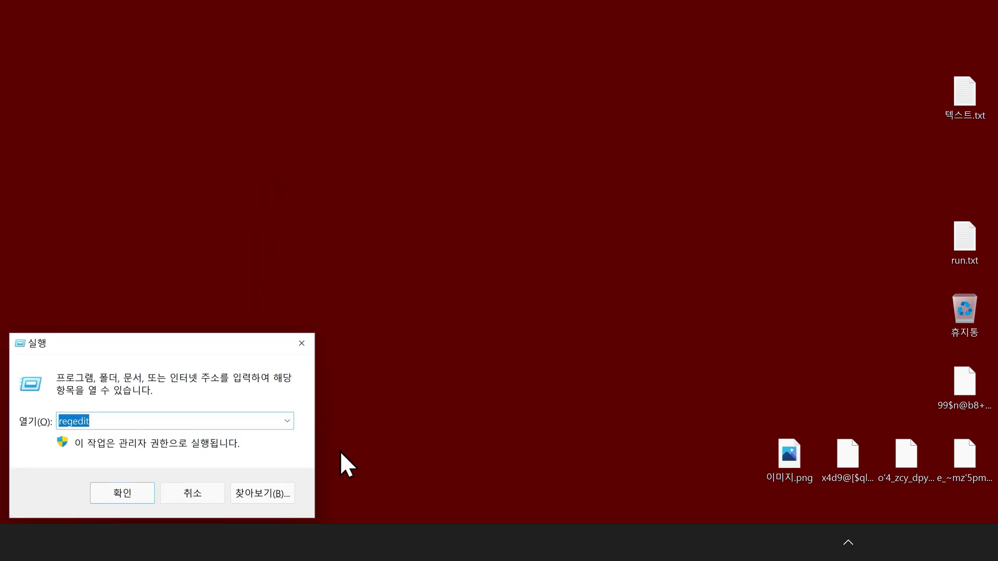
{"action": "left_click", "coordinate": [263, 493]}
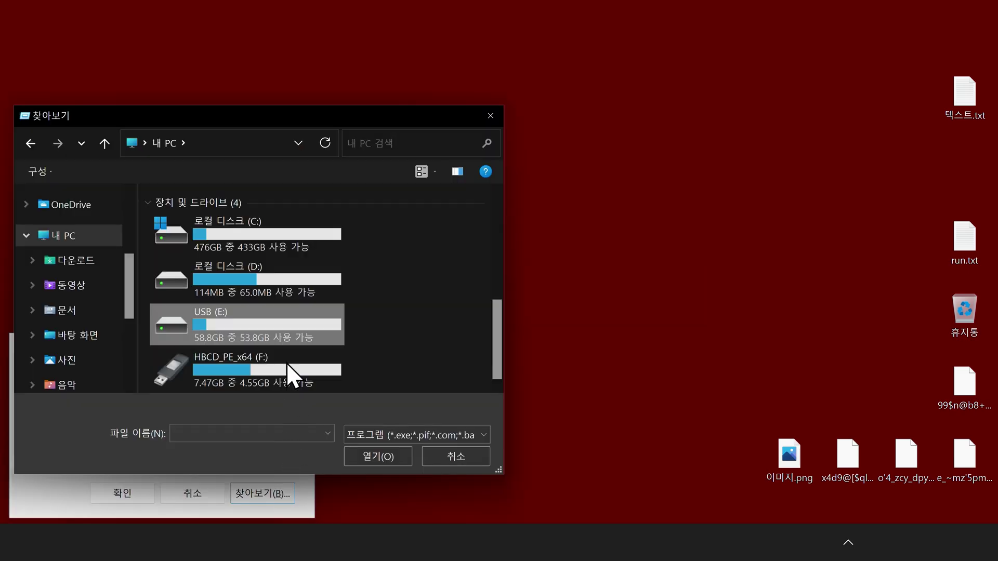
{"action": "double_click", "coordinate": [289, 325]}
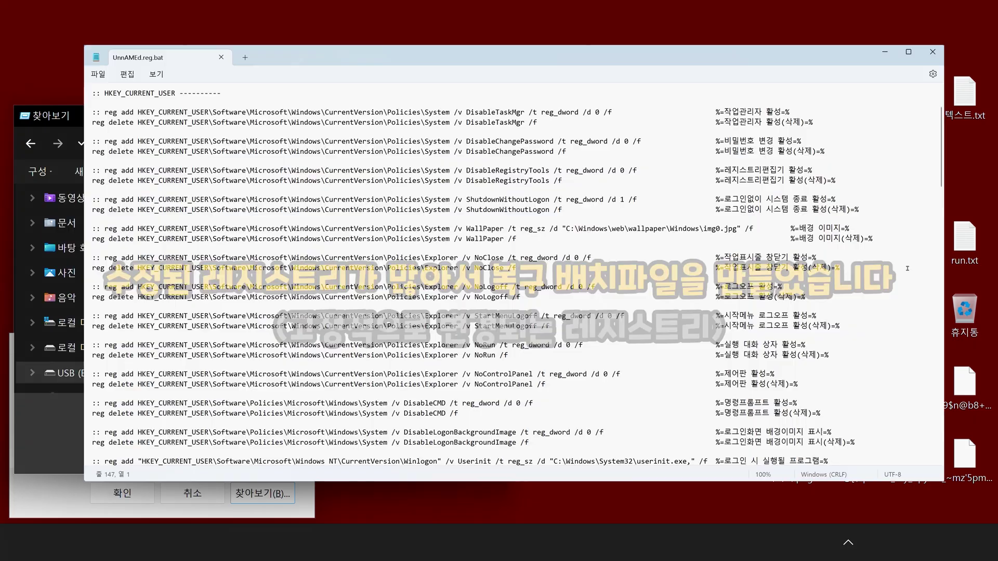
Step: Scroll through UnnAMEd.reg.bat's reg add and reg delete lines to the final pause line
{"action": "scroll", "coordinate": [907, 269], "scroll_direction": "down", "scroll_amount": 10}
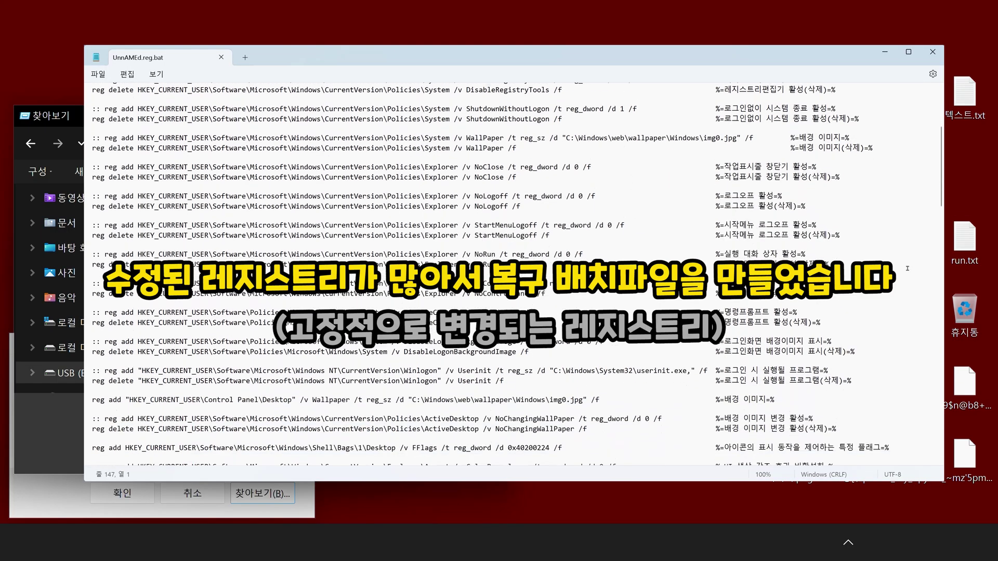
{"action": "scroll", "coordinate": [907, 268], "scroll_direction": "down", "scroll_amount": 15}
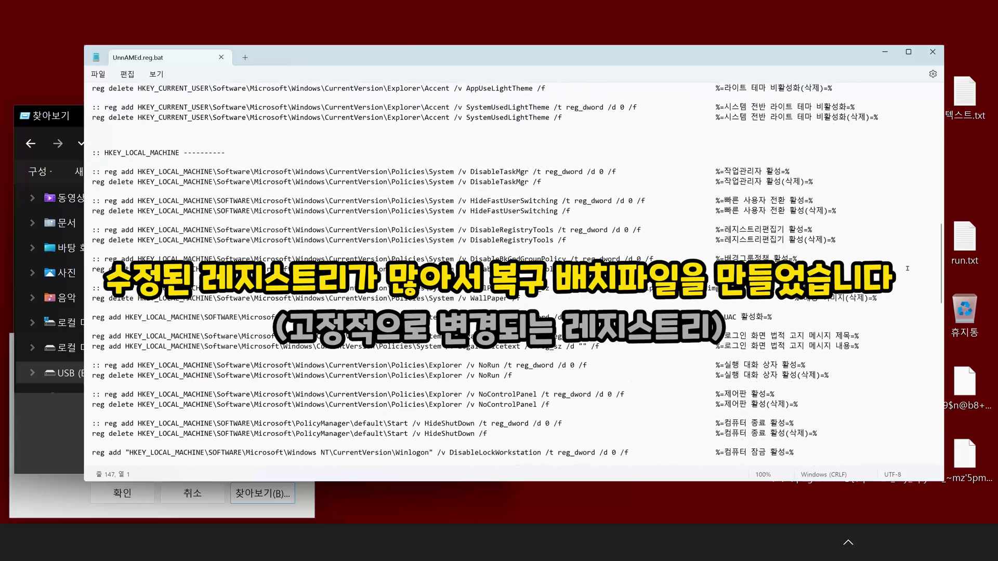
{"action": "scroll", "coordinate": [908, 269], "scroll_direction": "down", "scroll_amount": 5}
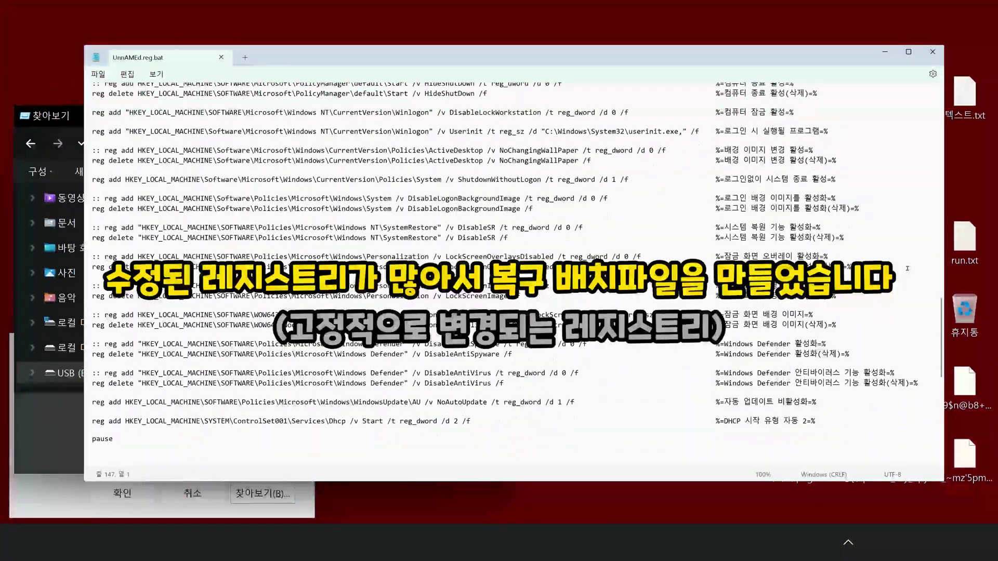
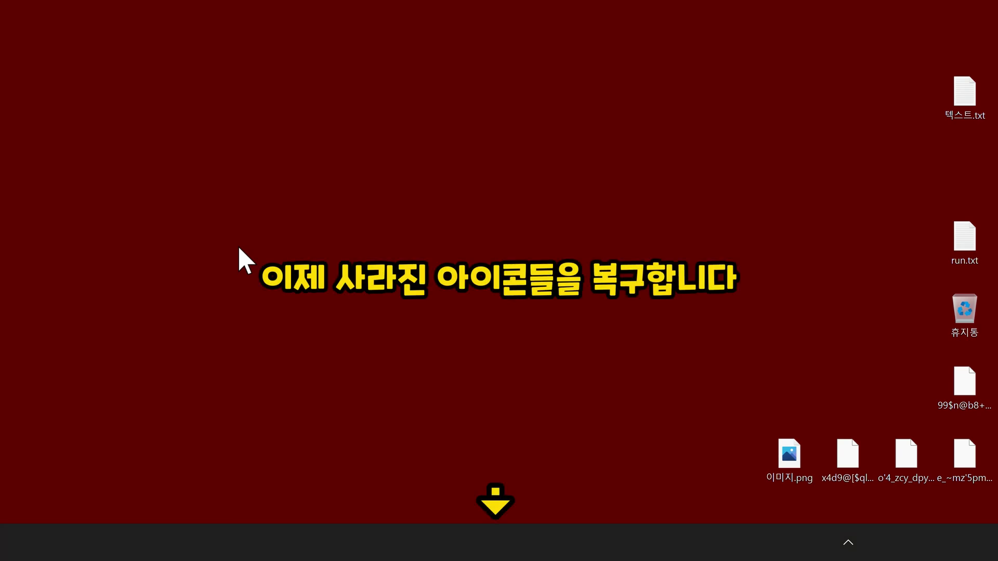
Step: Launch Registry Editor via Run with 'regedit' and go to the CLSID key
{"action": "key", "text": "super+r"}
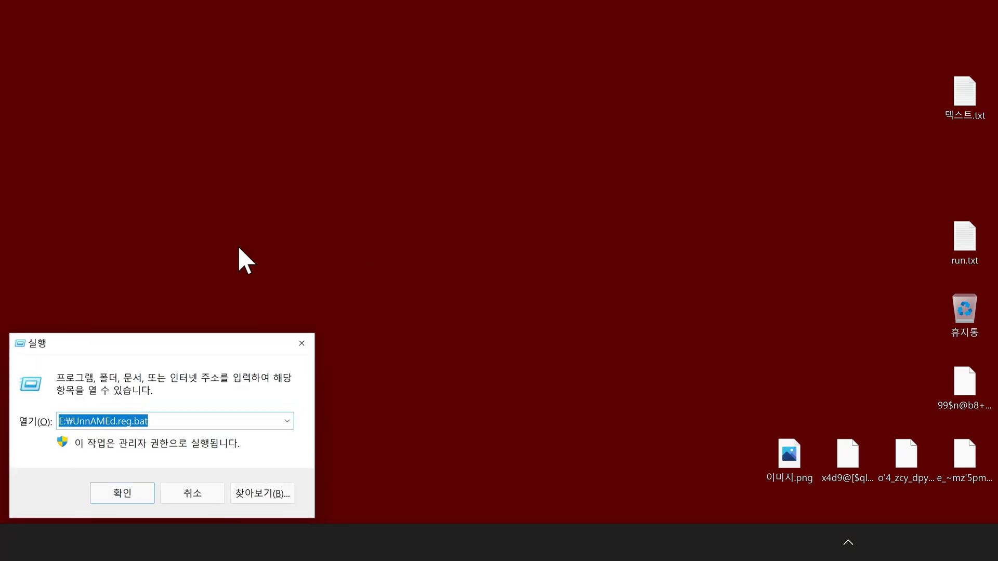
{"action": "type", "text": "regedit"}
{"action": "key", "text": "Return"}
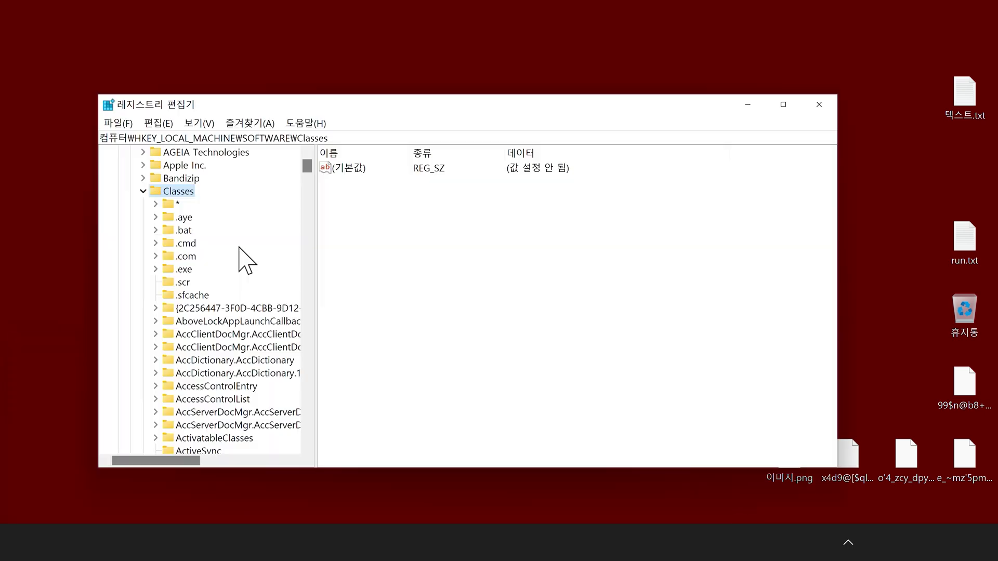
{"action": "type", "text": "clsid"}
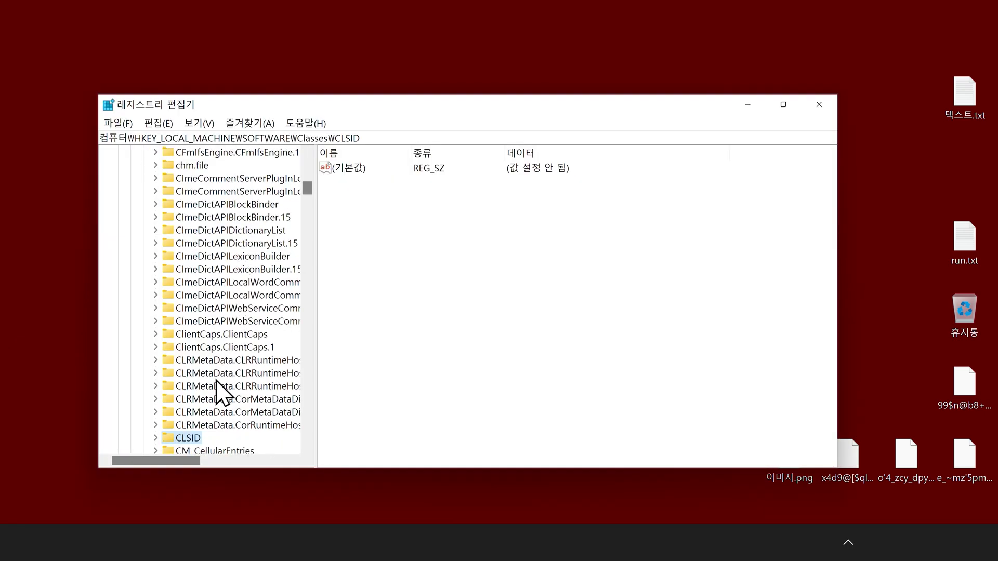
Step: Import CLSID.reg from the USB (E:) drive, dismiss the error, and restart Windows
{"action": "left_click", "coordinate": [118, 123]}
{"action": "left_click", "coordinate": [130, 139]}
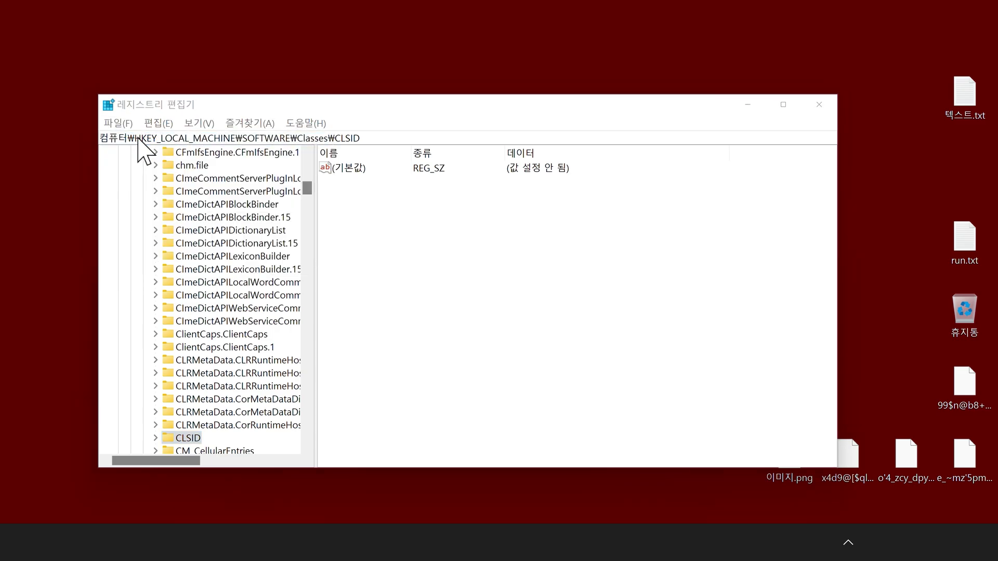
{"action": "double_click", "coordinate": [311, 333]}
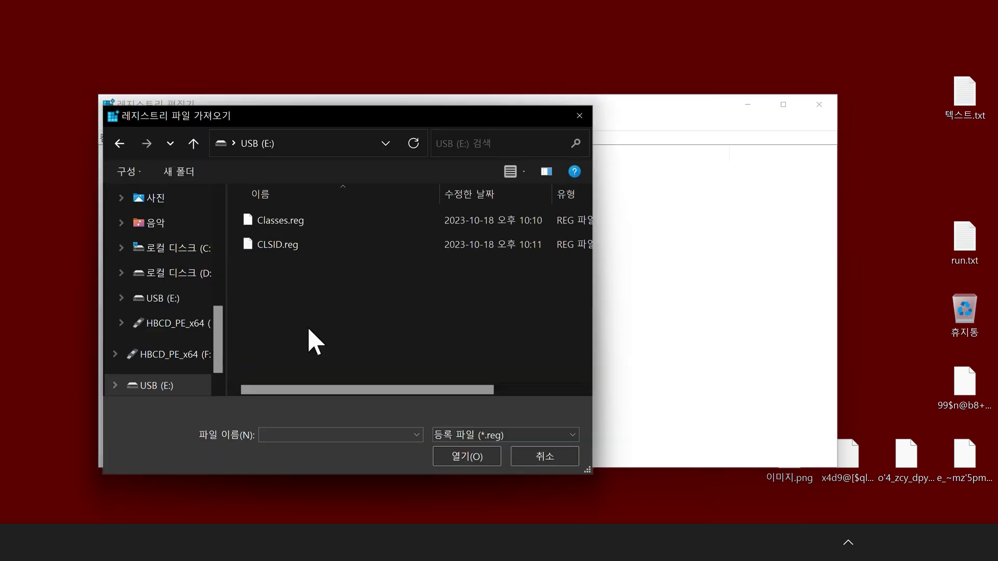
{"action": "double_click", "coordinate": [279, 245]}
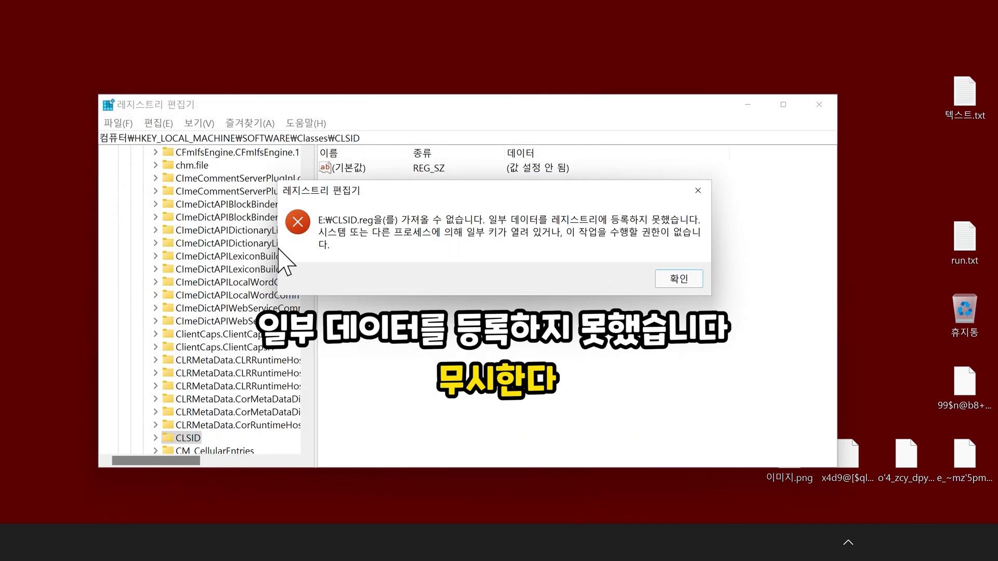
{"action": "key", "text": "Return"}
{"action": "key", "text": "alt+F4"}
{"action": "key", "text": "alt+F4"}
{"action": "key", "text": "Return"}
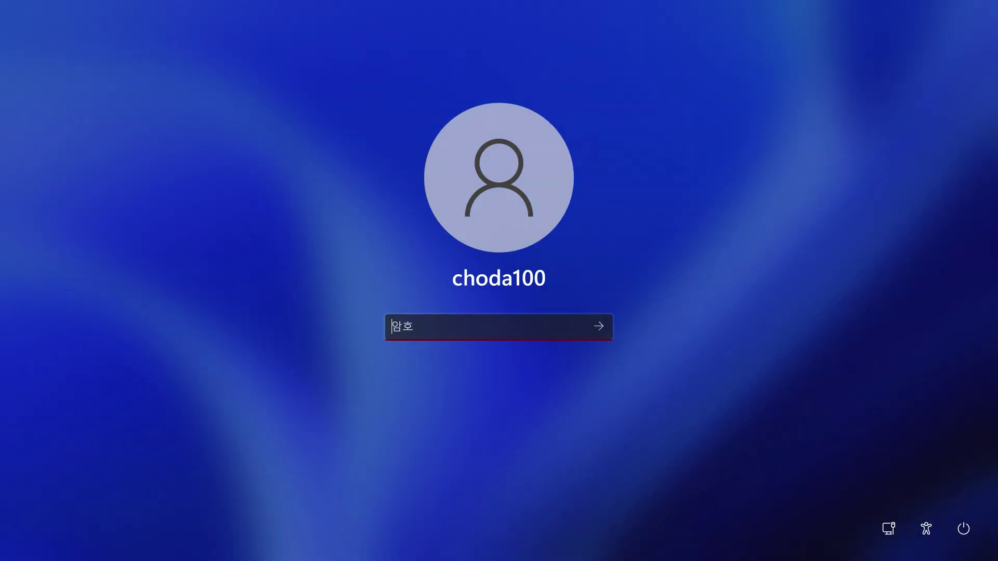
Step: Sign in with the account password on the login screen
{"action": "type", "text": "********"}
{"action": "key", "text": "Return"}
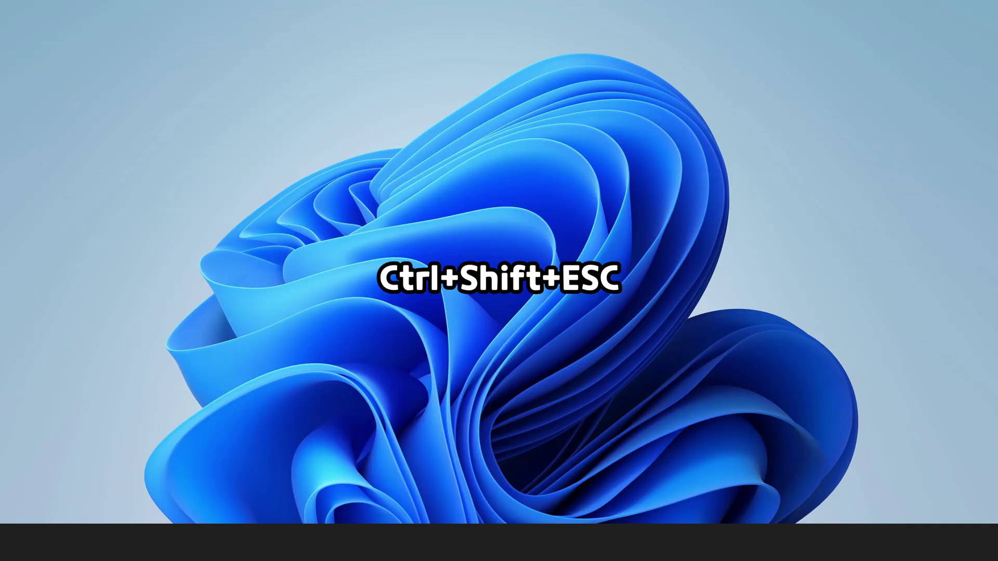
Step: Start 'regedit' as a new task from Task Manager and approve the administrator prompt
{"action": "key", "text": "ctrl+shift+Escape"}
{"action": "key", "text": "alt+f"}
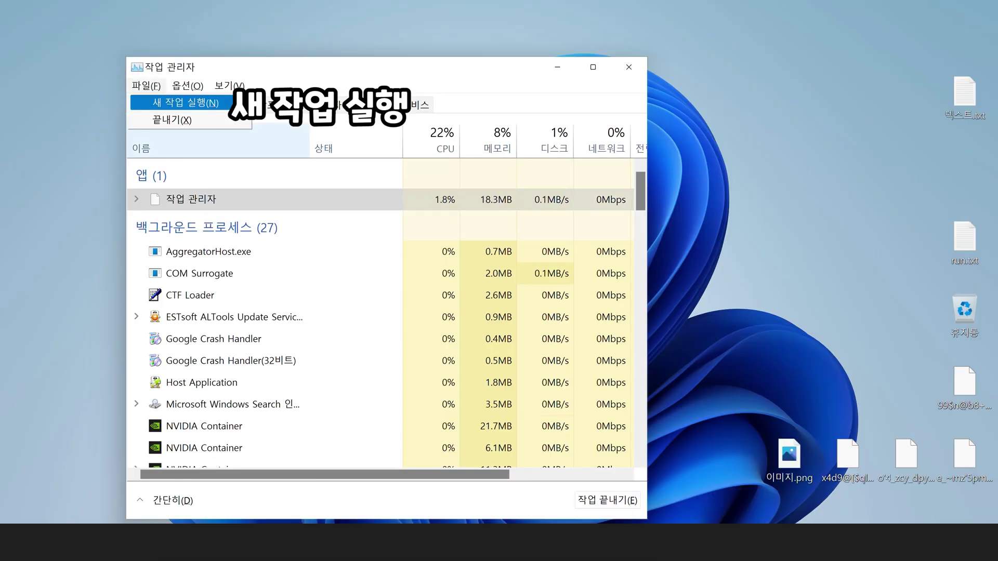
{"action": "key", "text": "Return"}
{"action": "type", "text": "regedit"}
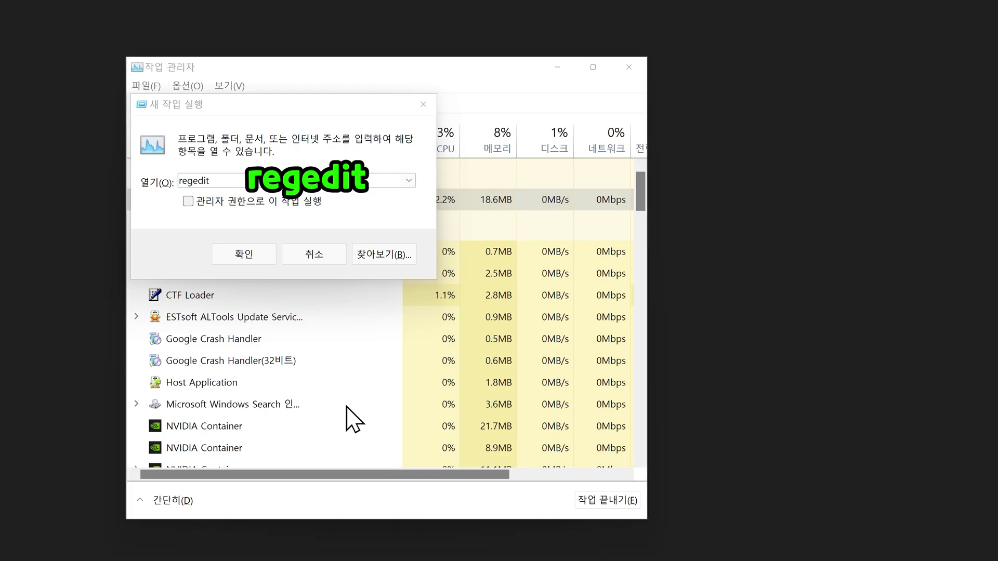
{"action": "left_click", "coordinate": [249, 253]}
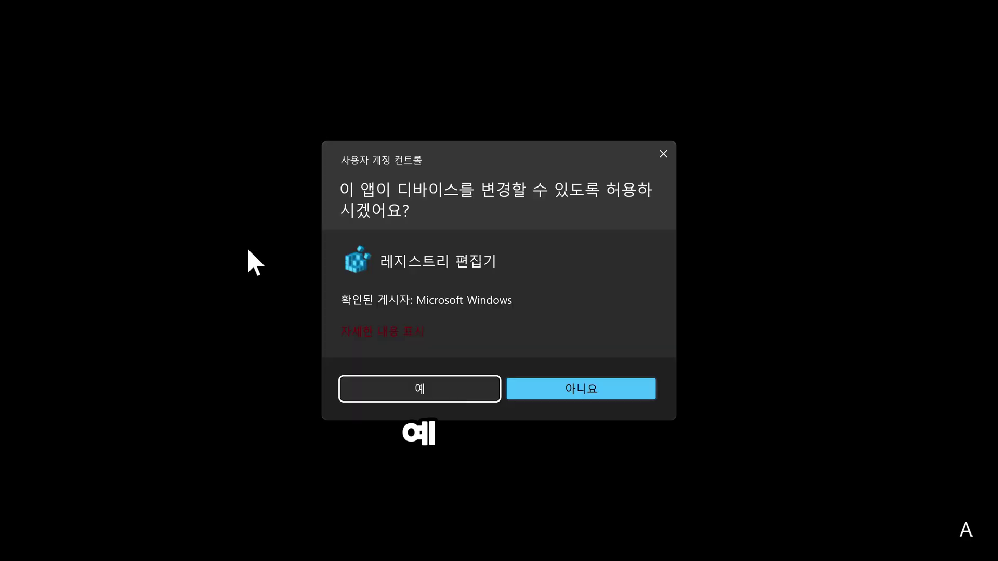
{"action": "key", "text": "Return"}
Step: Select the Classes key, import Classes.reg from USB (E:), and dismiss the error
{"action": "scroll", "coordinate": [248, 250], "scroll_direction": "up", "scroll_amount": 10}
{"action": "scroll", "coordinate": [248, 251], "scroll_direction": "up", "scroll_amount": 20}
{"action": "scroll", "coordinate": [253, 262], "scroll_direction": "up", "scroll_amount": 20}
{"action": "scroll", "coordinate": [253, 261], "scroll_direction": "up", "scroll_amount": 20}
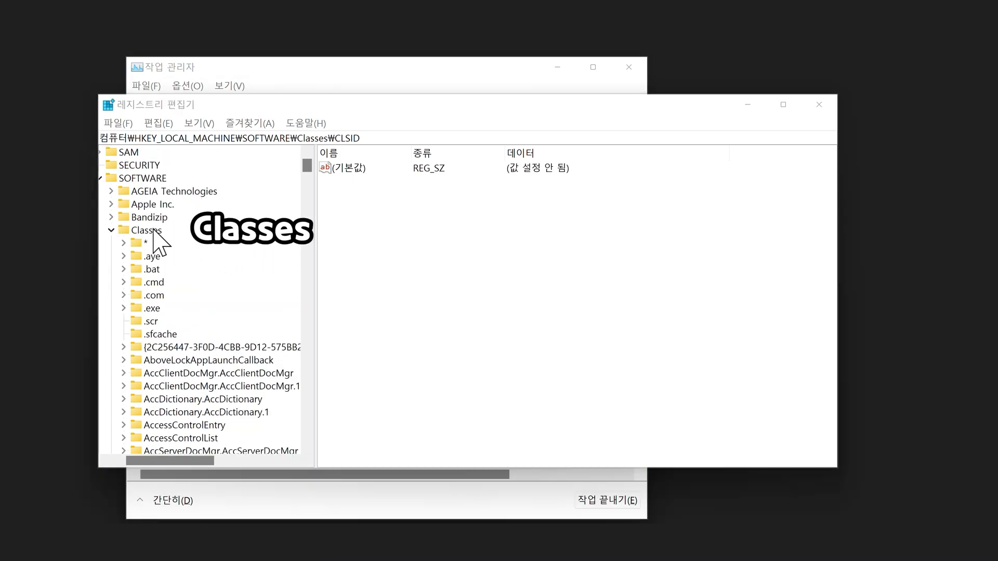
{"action": "left_click", "coordinate": [154, 231]}
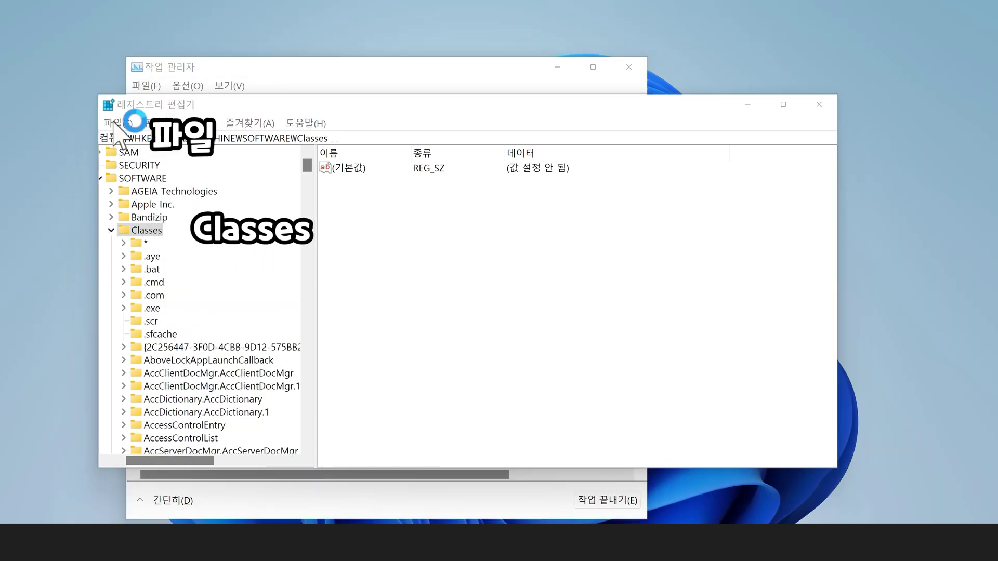
{"action": "left_click", "coordinate": [117, 123]}
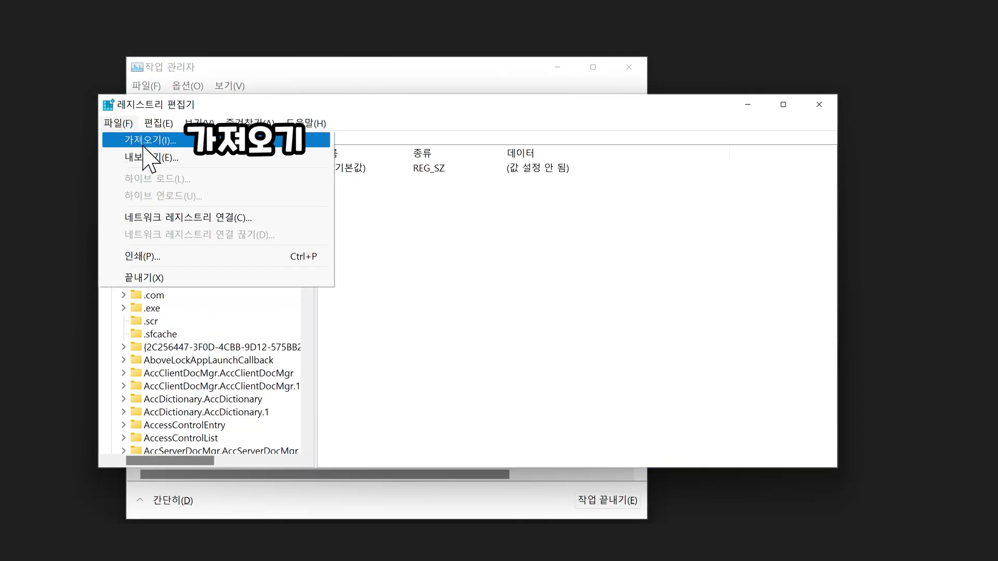
{"action": "left_click", "coordinate": [125, 139]}
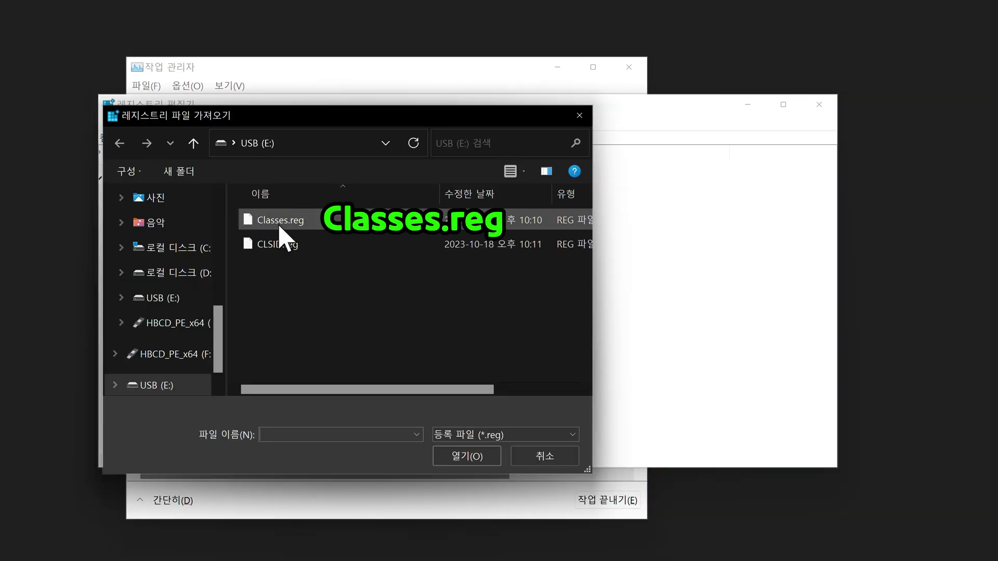
{"action": "double_click", "coordinate": [280, 229]}
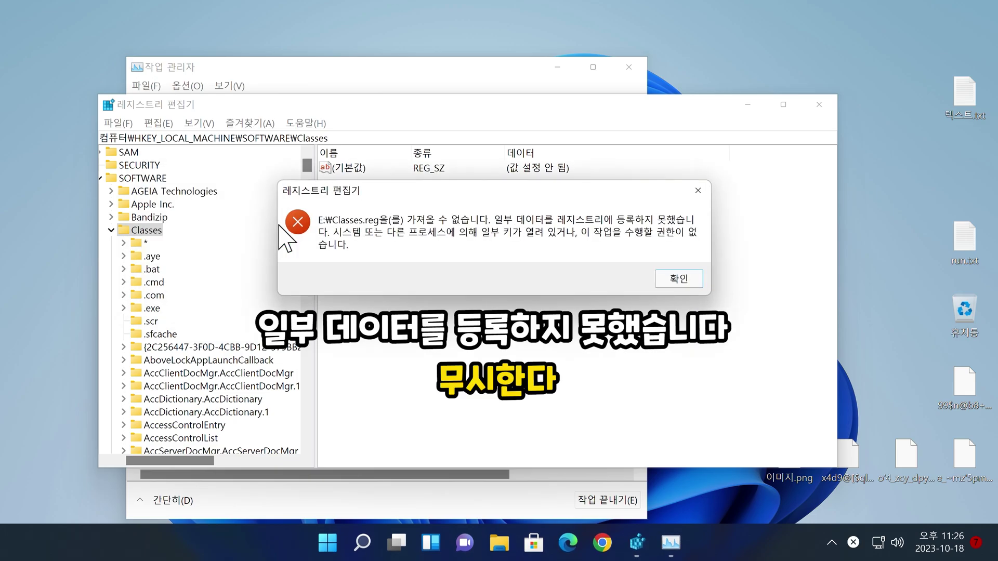
{"action": "key", "text": "Return"}
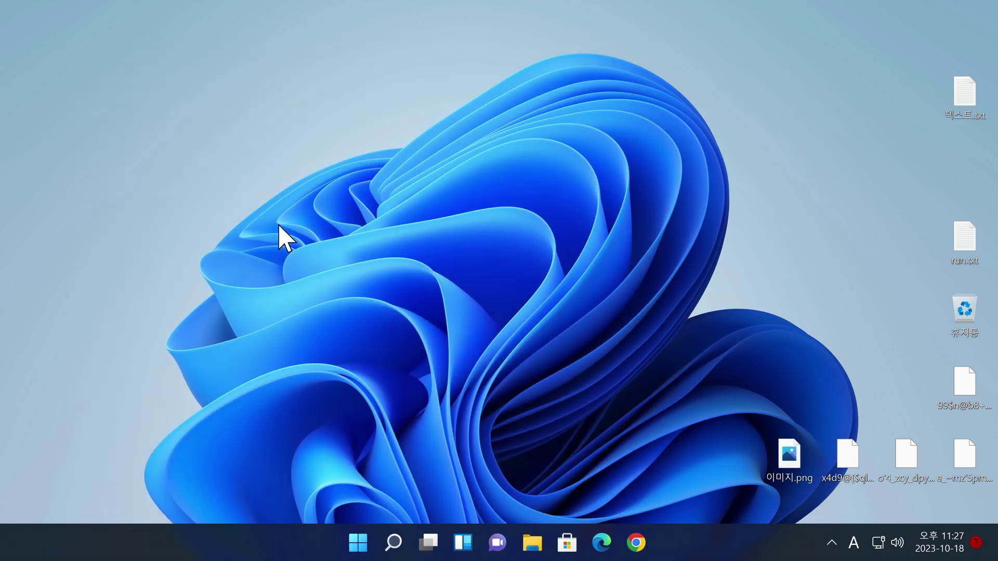
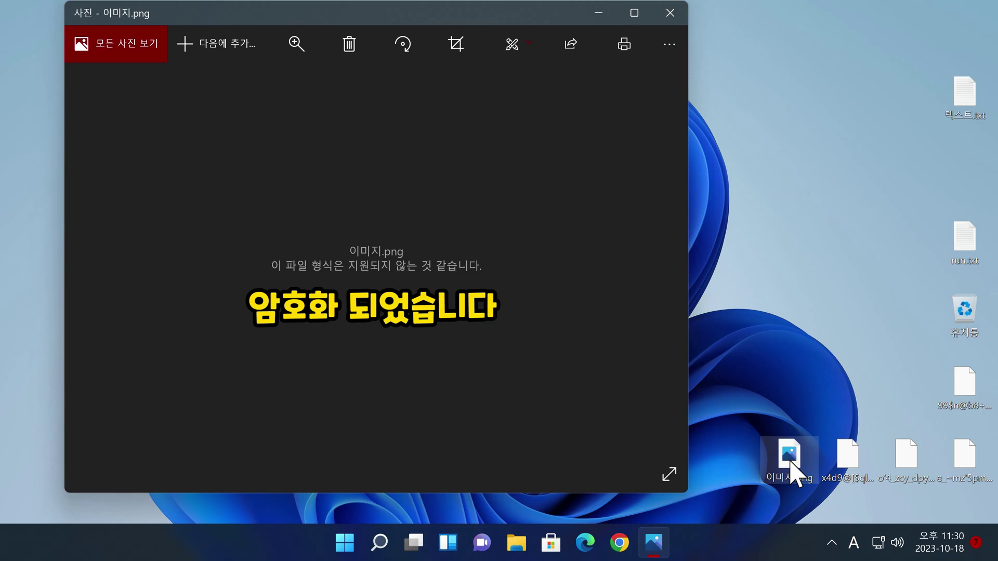
Step: Close the encrypted image in Photos, run UnnAMEd_Decrypter.exe, and open File Explorer at This PC
{"action": "key", "text": "alt+F4"}
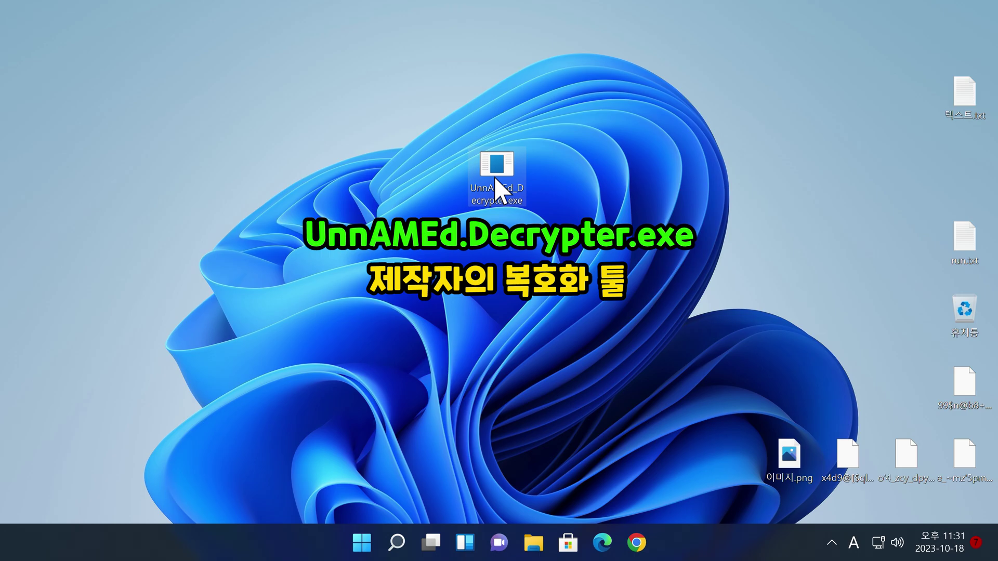
{"action": "double_click", "coordinate": [496, 179]}
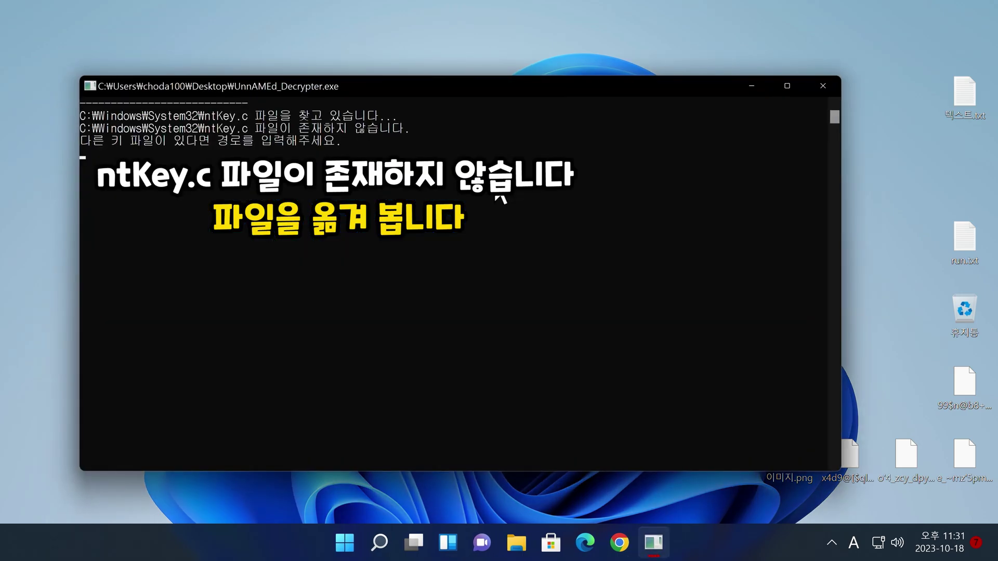
{"action": "key", "text": "super+e"}
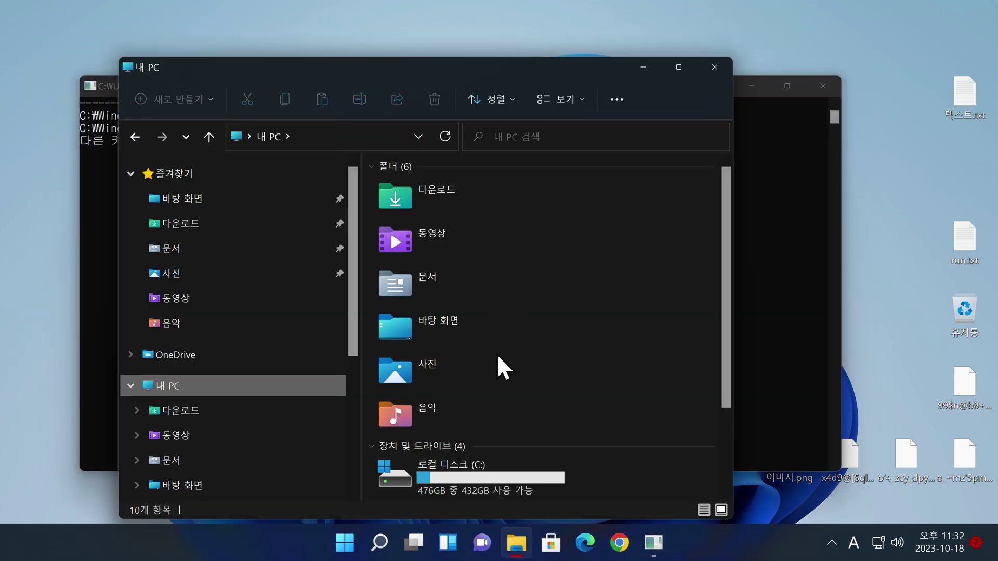
Step: Browse to the C:\Windows\System32 folder
{"action": "left_click", "coordinate": [487, 465]}
{"action": "double_click", "coordinate": [487, 464]}
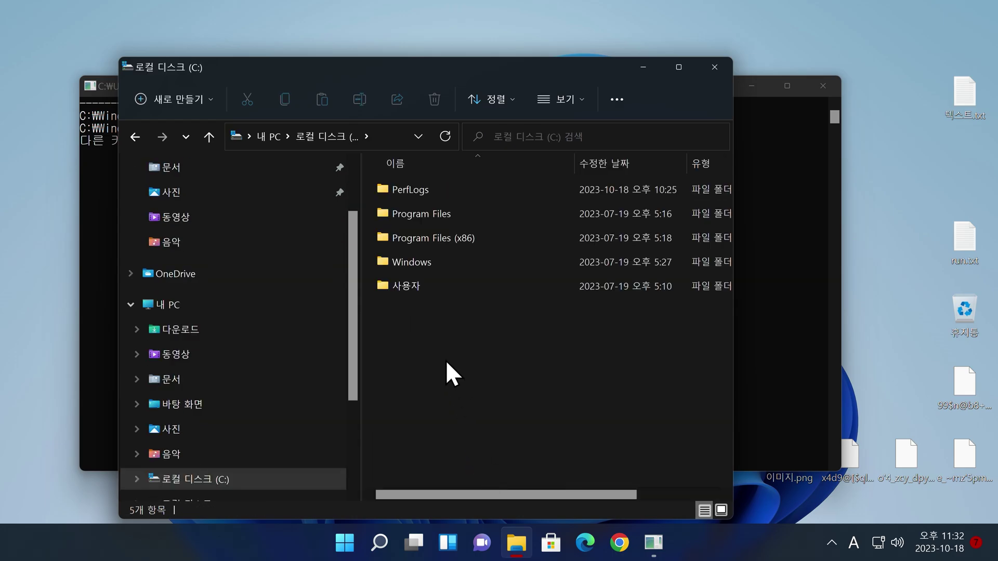
{"action": "left_click", "coordinate": [430, 264]}
{"action": "double_click", "coordinate": [429, 263]}
{"action": "type", "text": "system"}
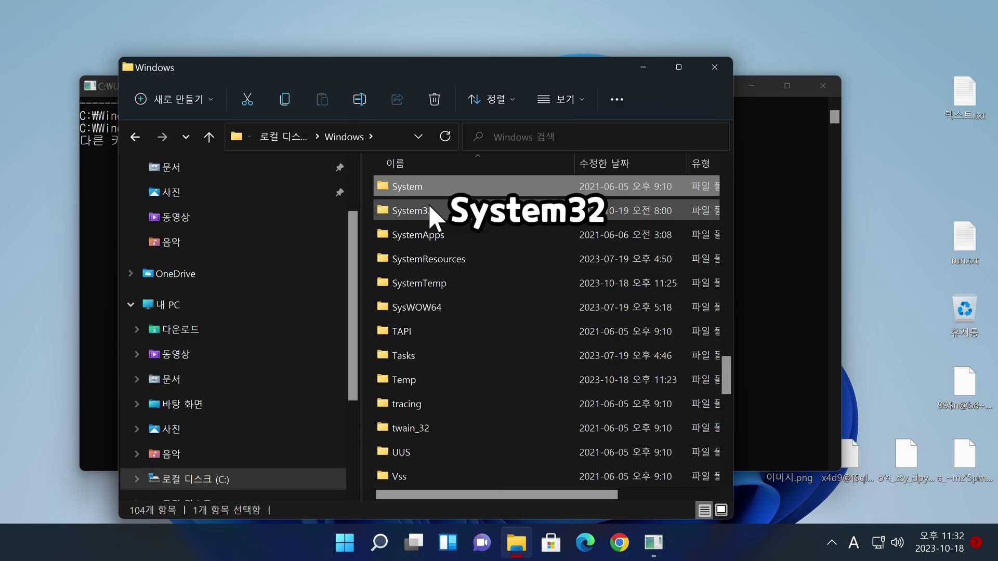
{"action": "double_click", "coordinate": [431, 212]}
Step: Copy ntKey.c and ntList.c and paste them into the root of Local Disk (C:)
{"action": "type", "text": "ntk"}
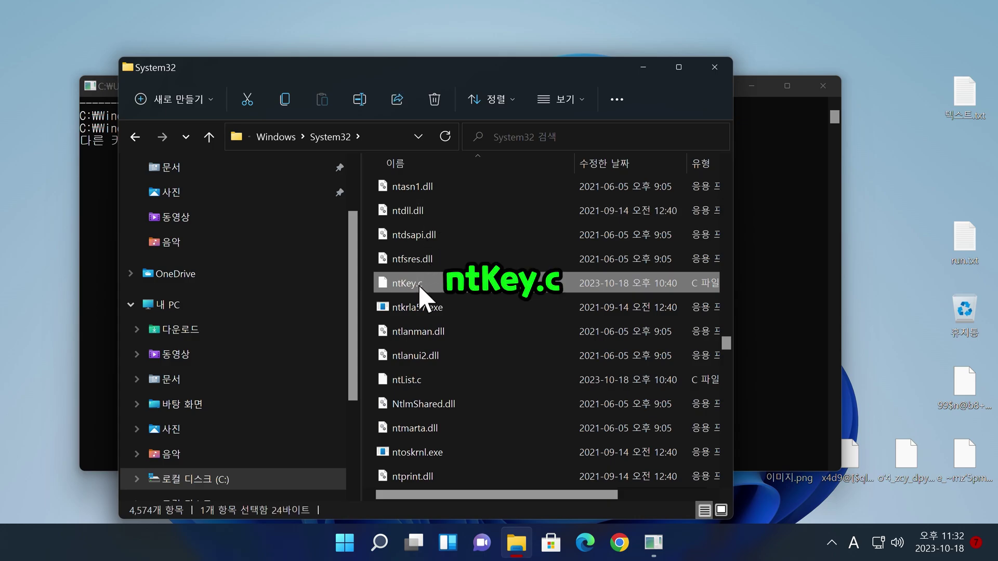
{"action": "left_click", "coordinate": [419, 380], "text": "ctrl"}
{"action": "right_click", "coordinate": [419, 380]}
{"action": "left_click", "coordinate": [469, 396]}
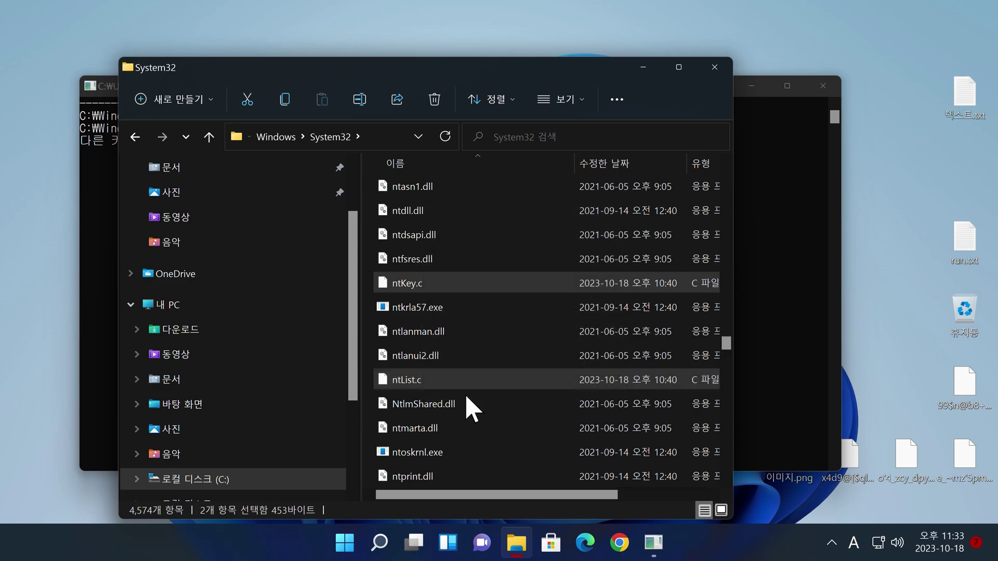
{"action": "left_click", "coordinate": [275, 481]}
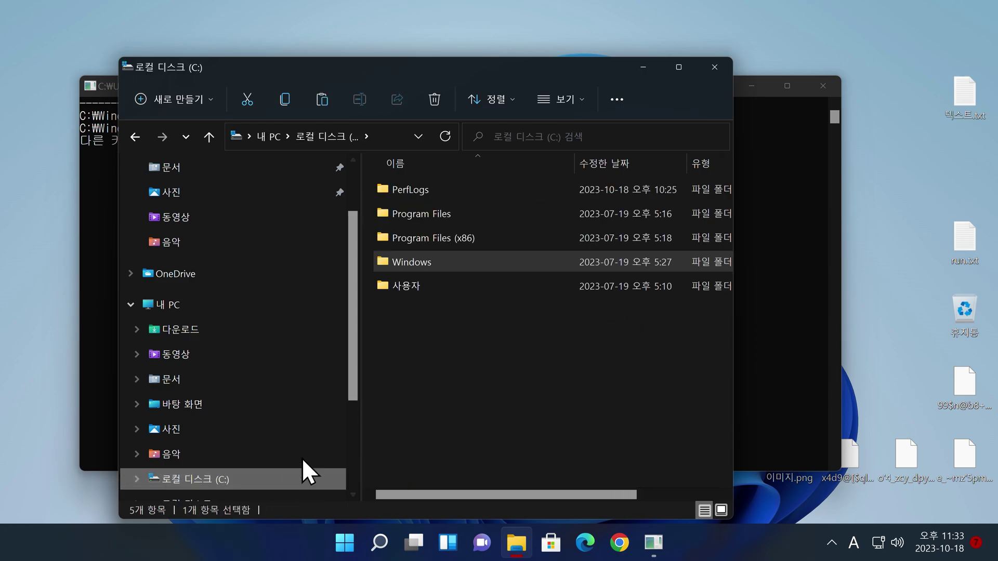
{"action": "right_click", "coordinate": [442, 347]}
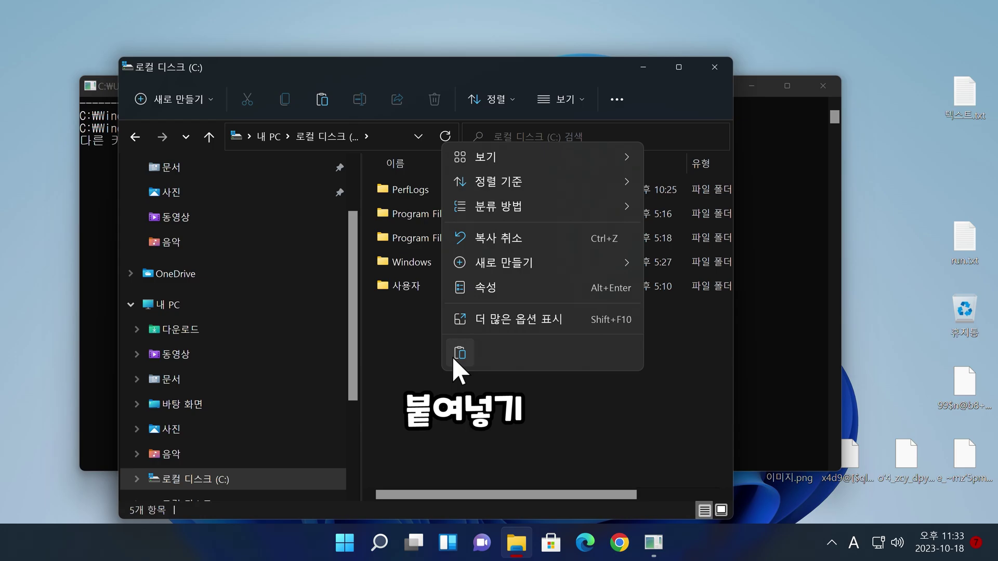
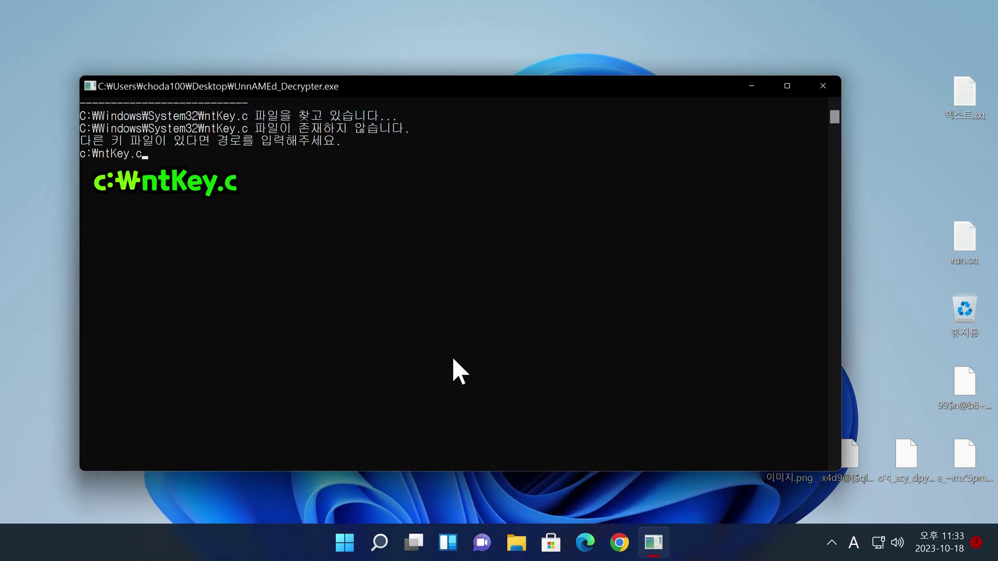
Step: Supply the c:\ntKey.c and c:\ntList.c key paths to decrypt, then open 텍스트.txt
{"action": "key", "text": "Return"}
{"action": "type", "text": "c:₩ntList.c"}
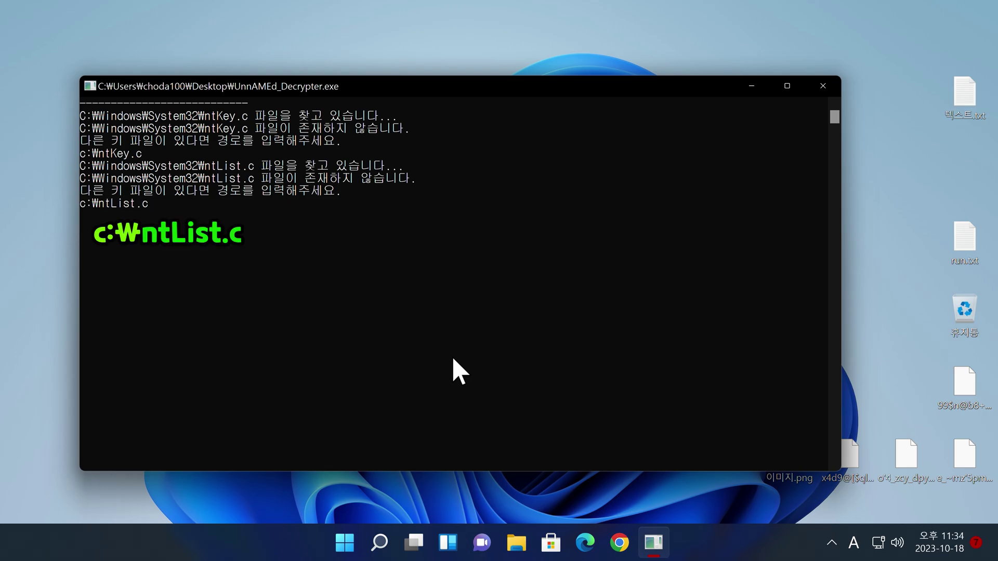
{"action": "key", "text": "Return"}
{"action": "key", "text": "Return"}
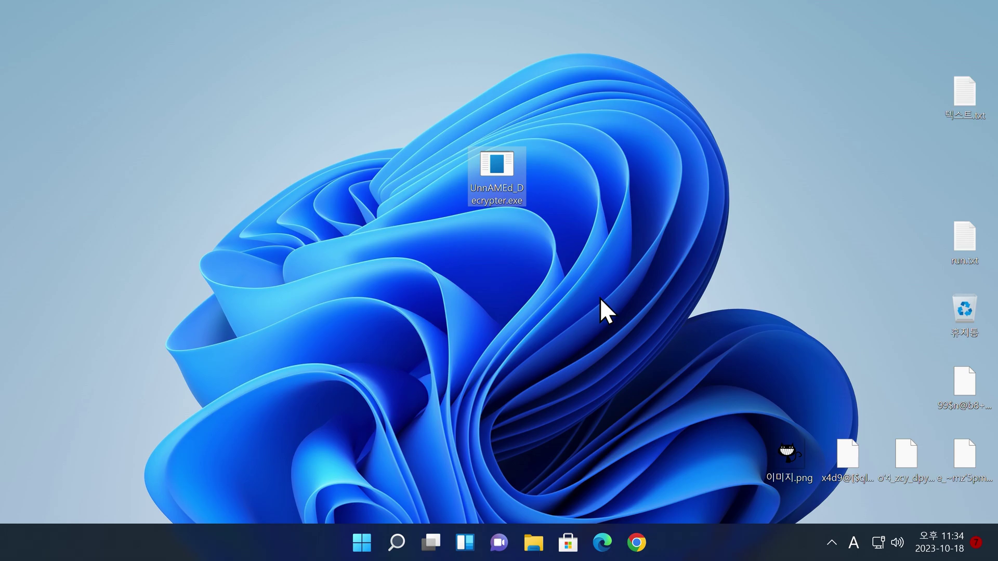
{"action": "double_click", "coordinate": [966, 96]}
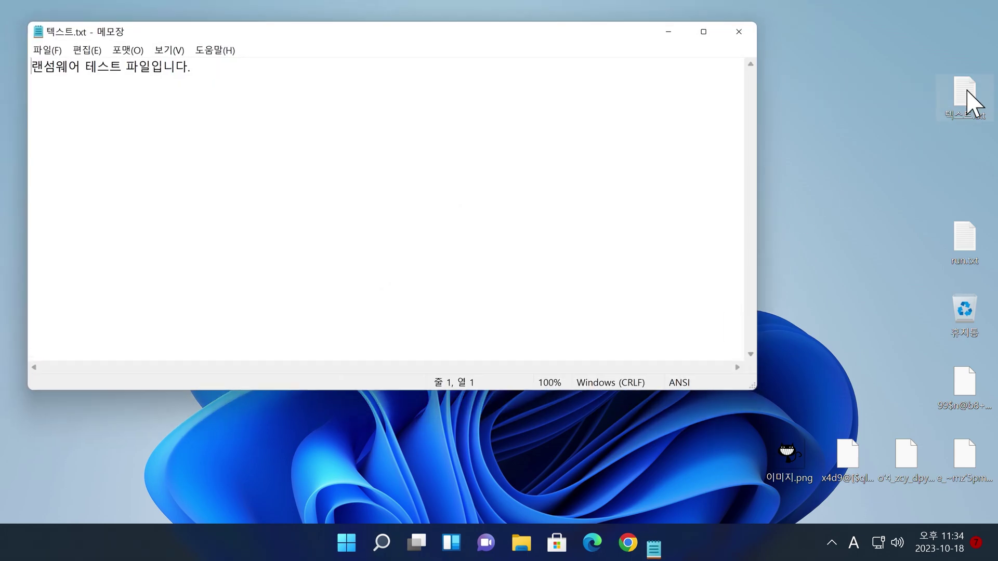
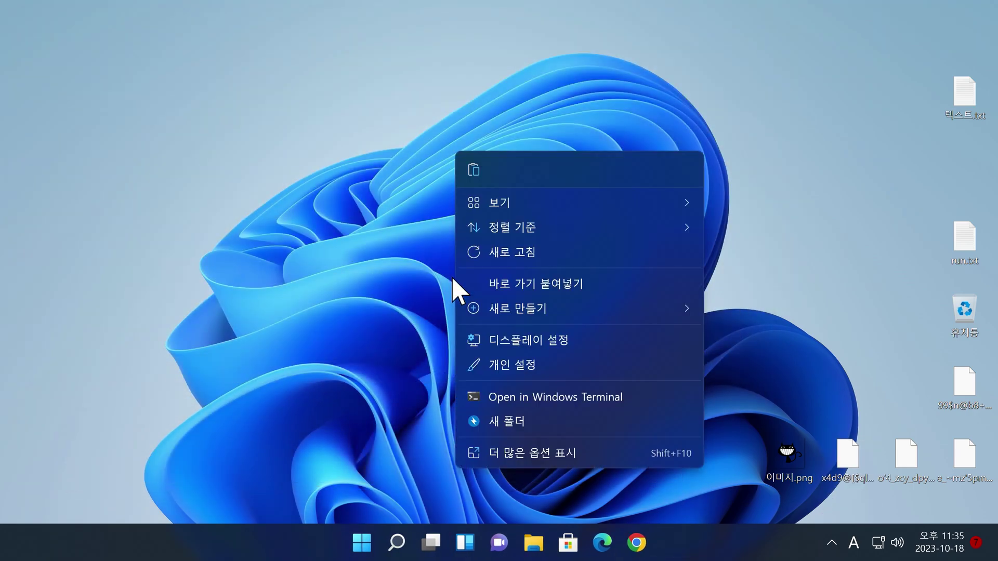
Step: Sort desktop icons by 항목 유형, then permanently delete the four garbled-name files, keeping ran.txt and 텍스트.txt
{"action": "mouse_move", "coordinate": [533, 235]}
{"action": "left_click", "coordinate": [738, 285]}
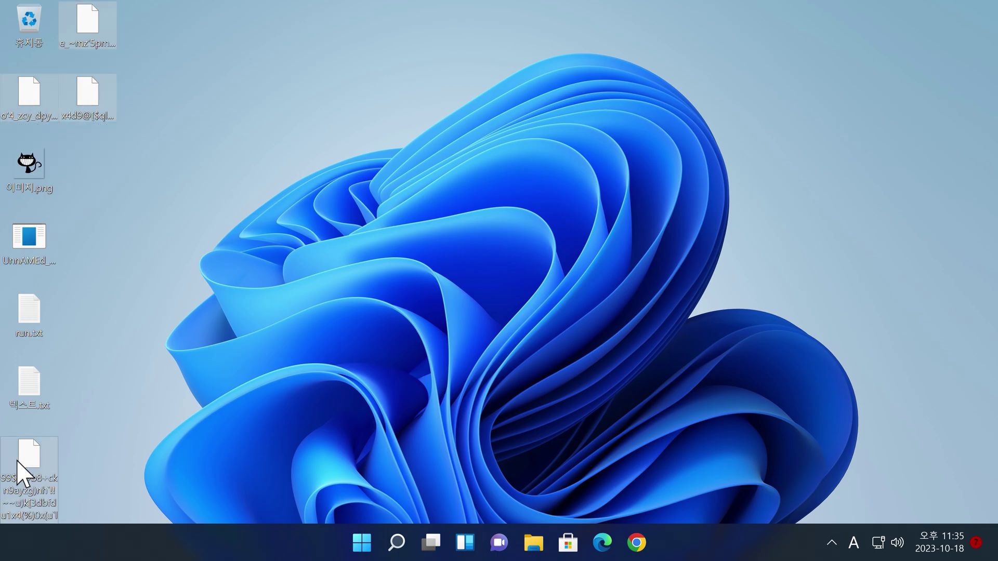
{"action": "key", "text": "shift+Delete"}
{"action": "key", "text": "Return"}
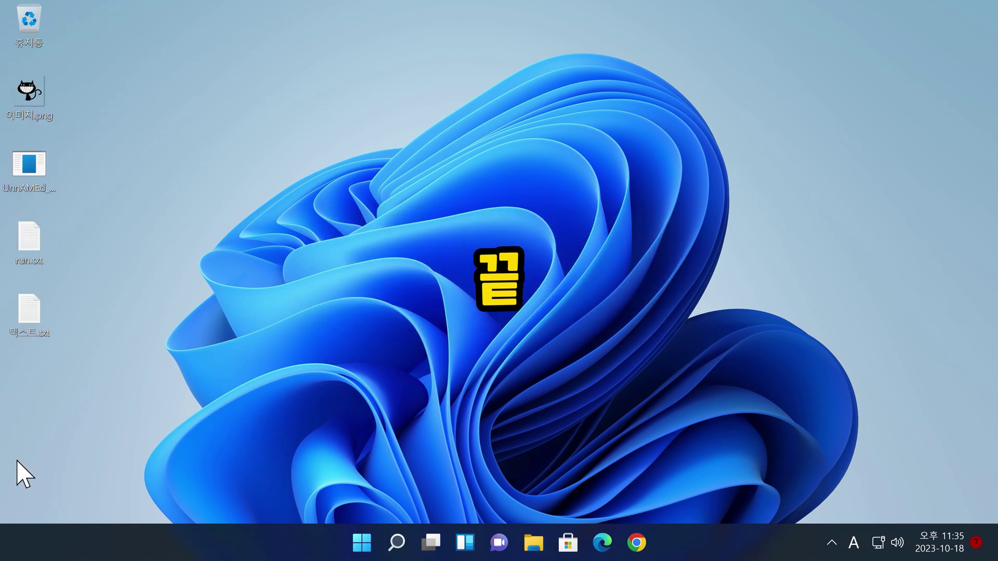